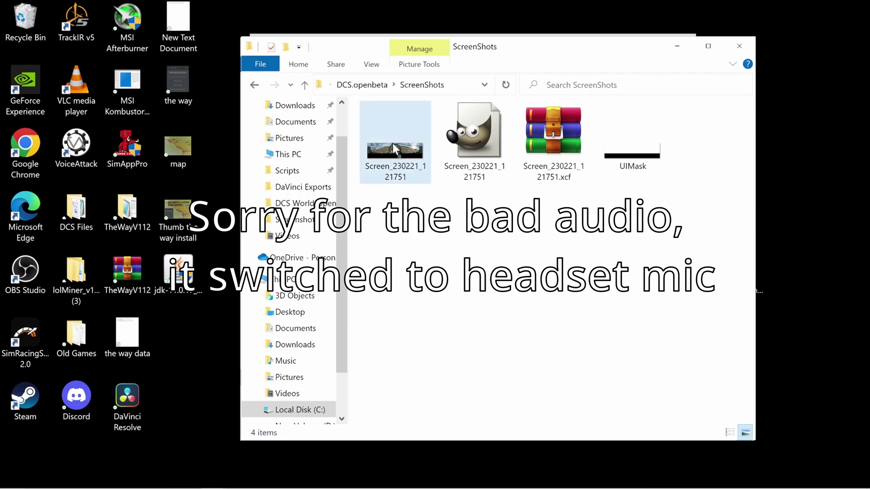
Step: Open the Windows display settings and review the monitor arrangement and display 3's scale, resolution and orientation
mouse_move(392, 143)
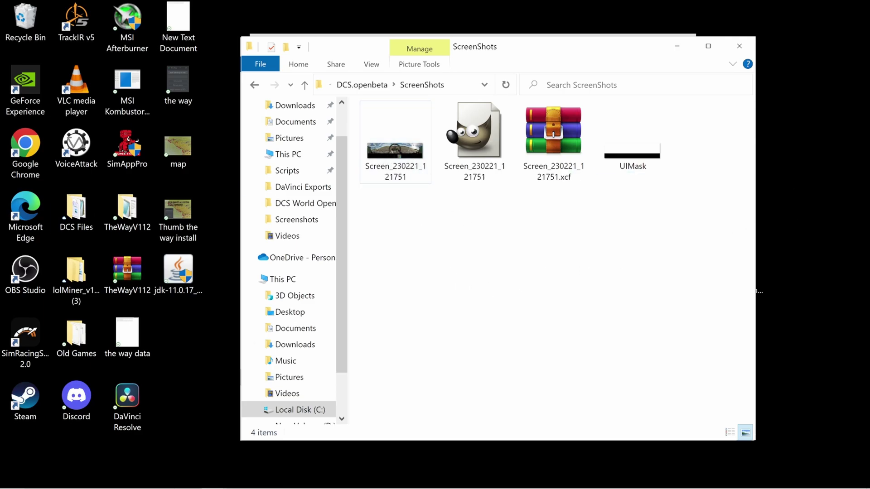
right_click(779, 185)
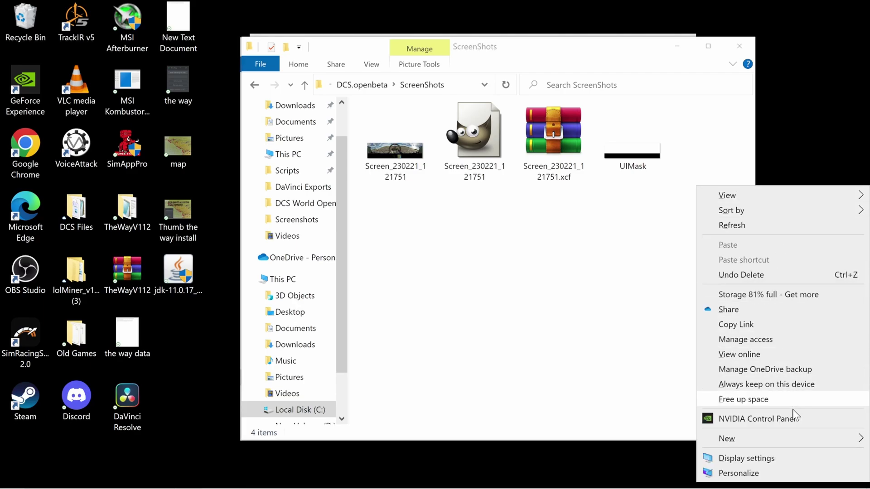
left_click(778, 452)
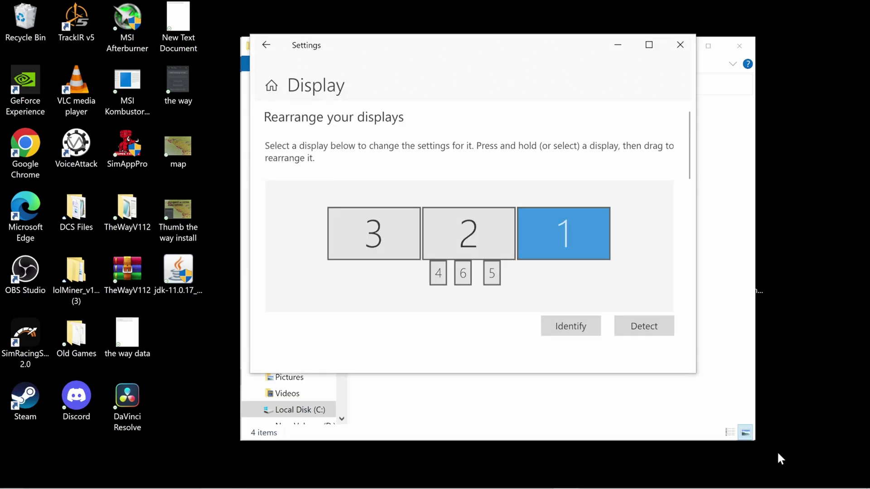
left_click(408, 232)
scroll(433, 321, "down", 10)
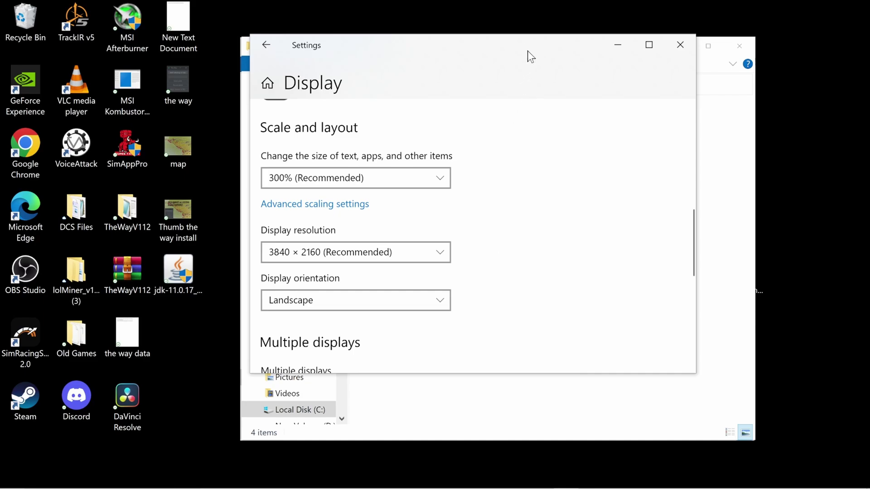
left_click_drag(527, 51, 533, 74)
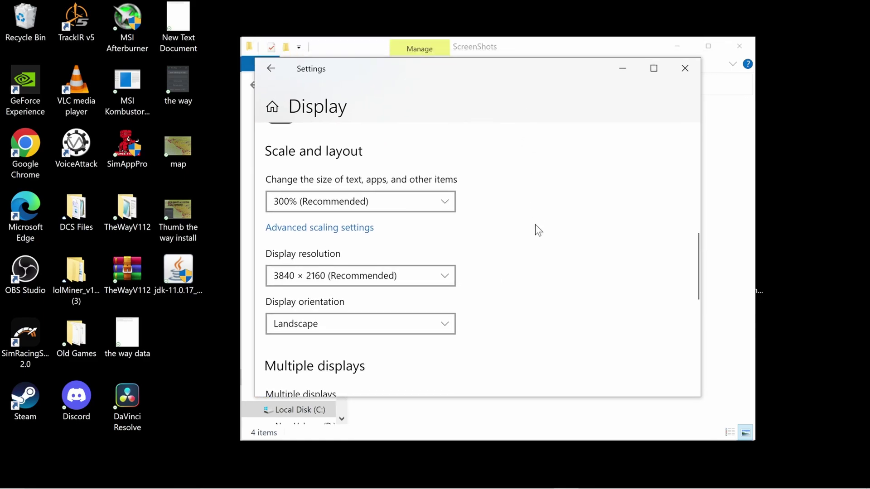
scroll(535, 224, "up", 5)
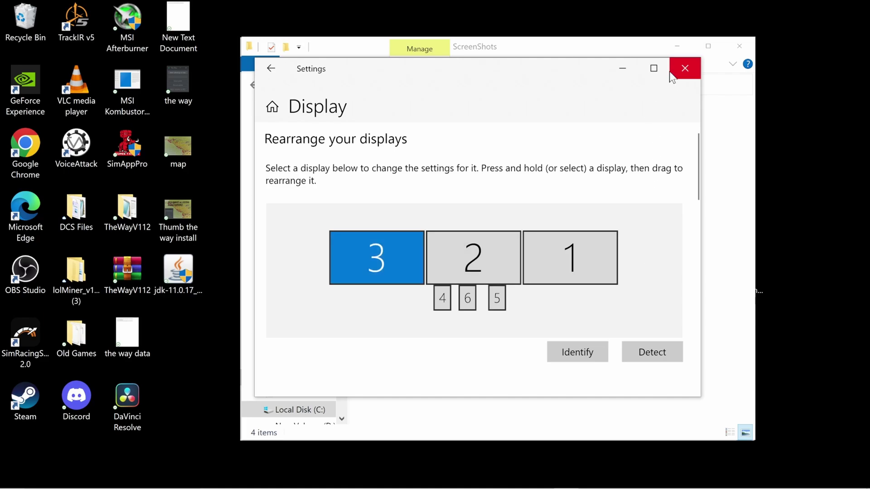
left_click(631, 70)
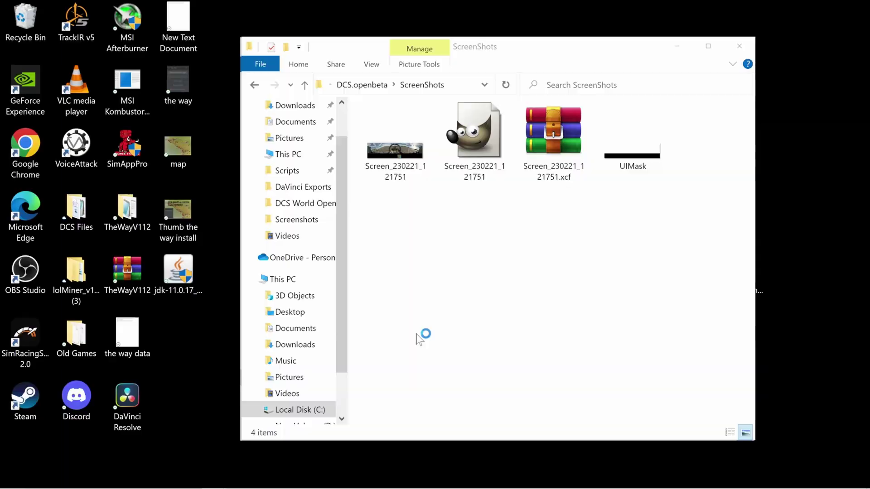
Step: Switch to SimAppPro and open the Select scaling and layout stage of the MFD display setup
left_click_drag(869, 18, 127, 2)
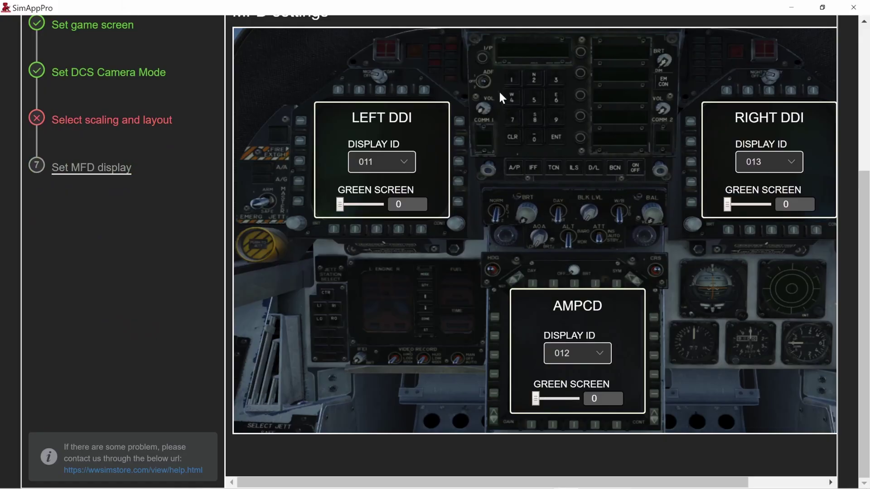
scroll(466, 273, "up", 5)
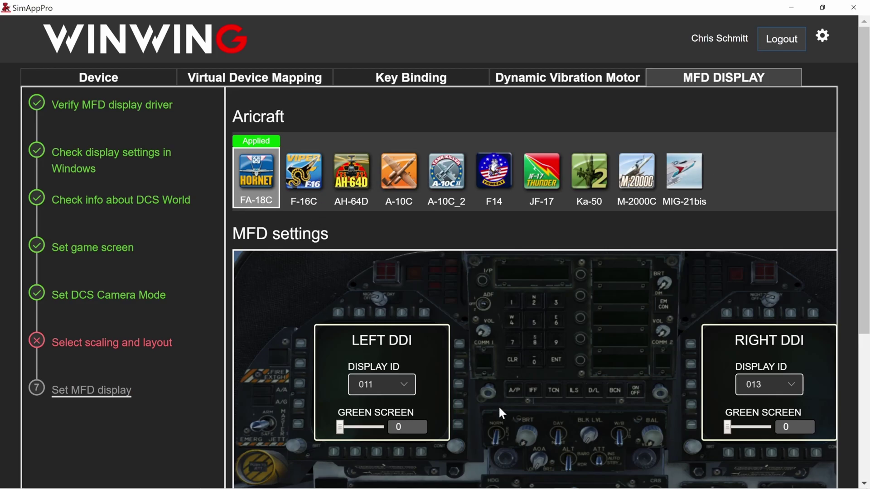
scroll(498, 406, "down", 3)
scroll(498, 406, "up", 3)
left_click(128, 345)
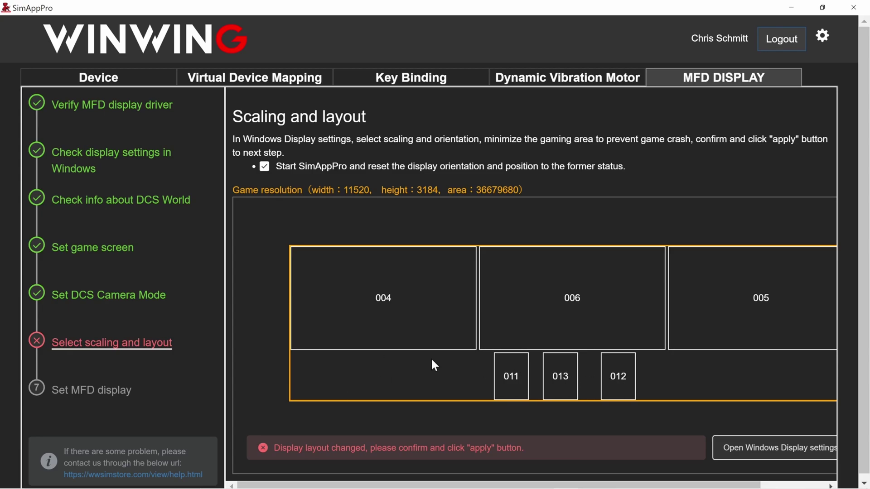
Step: Open the Windows display settings from SimAppPro and review display 4's scale, resolution and orientation options
left_click(803, 449)
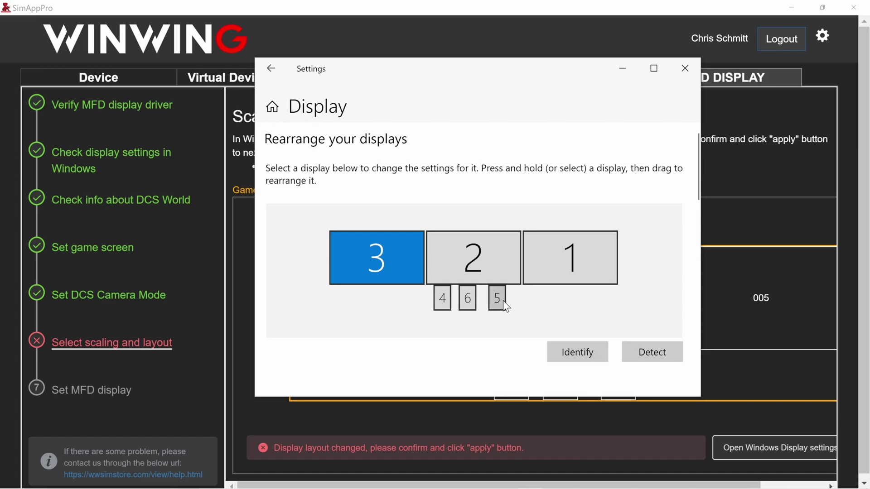
scroll(479, 348, "down", 6)
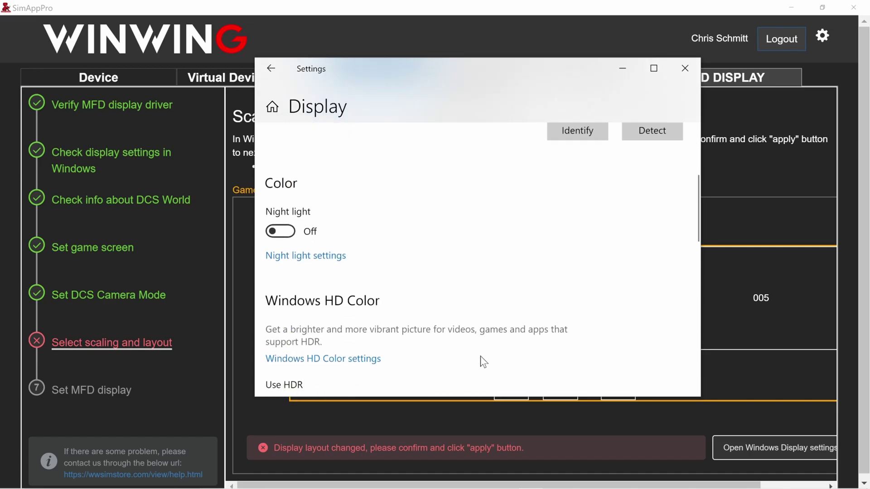
scroll(481, 360, "up", 6)
left_click(446, 303)
scroll(466, 380, "down", 6)
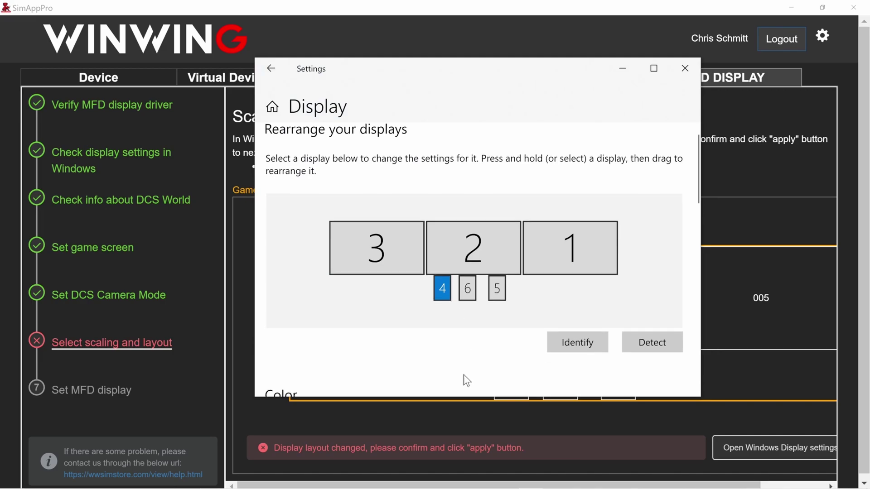
scroll(466, 380, "down", 2)
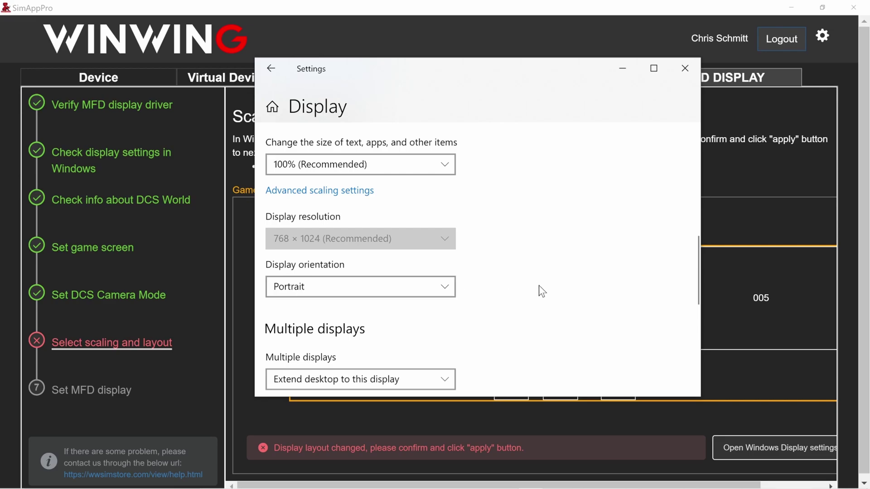
left_click(441, 287)
left_click(439, 287)
scroll(518, 264, "up", 5)
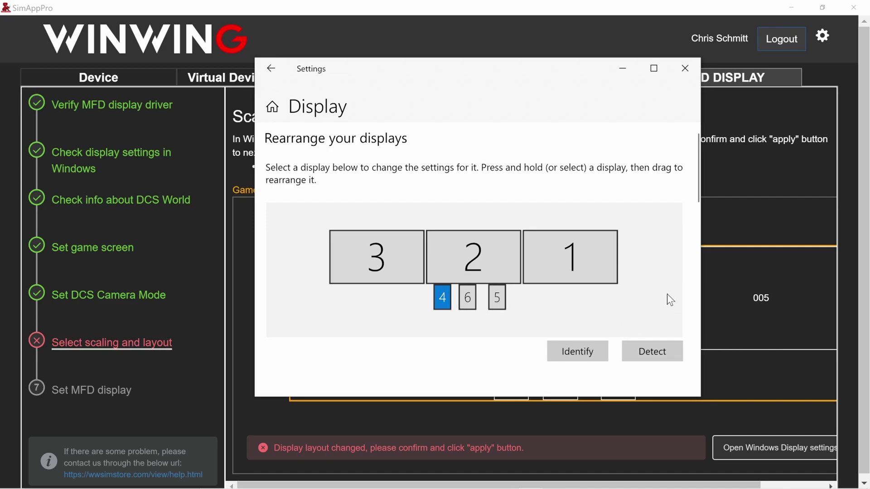
Step: Return to SimAppPro and apply the current scaling and layout of the displays
left_click(621, 72)
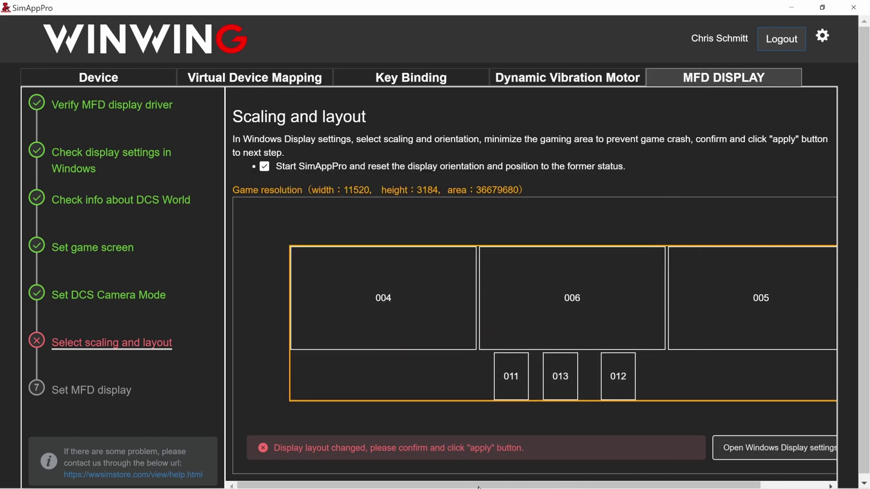
left_click_drag(493, 485, 620, 484)
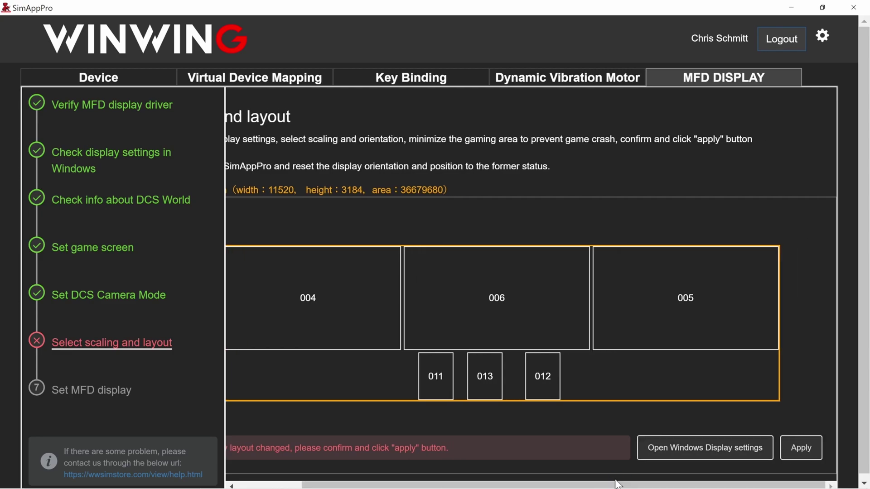
left_click(811, 452)
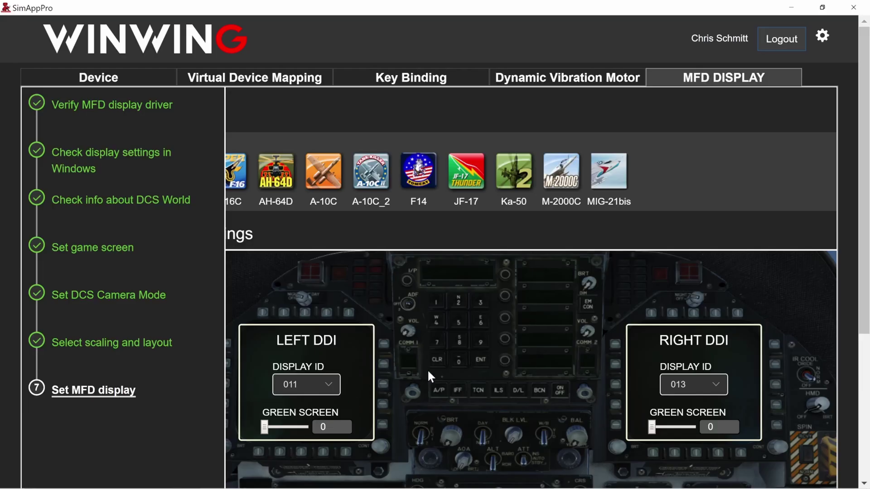
Step: Clear the LEFT DDI's display ID and assign ID 011 to it again
scroll(427, 369, "down", 2)
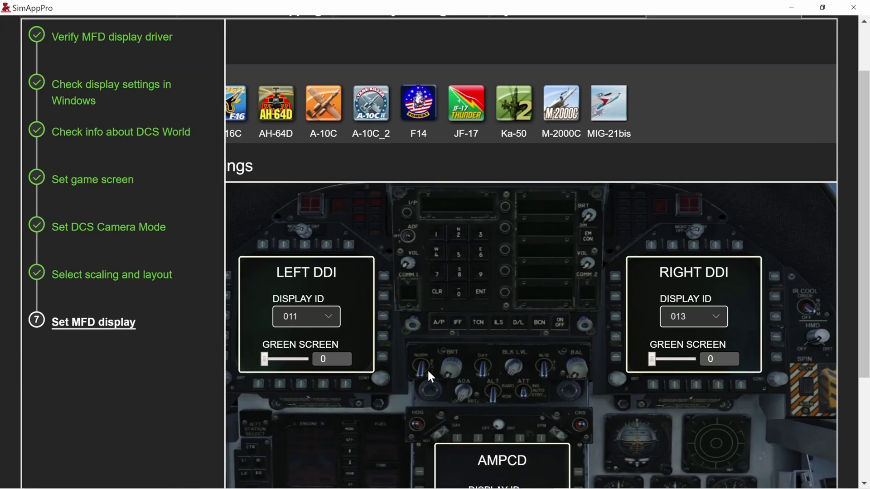
scroll(428, 369, "down", 2)
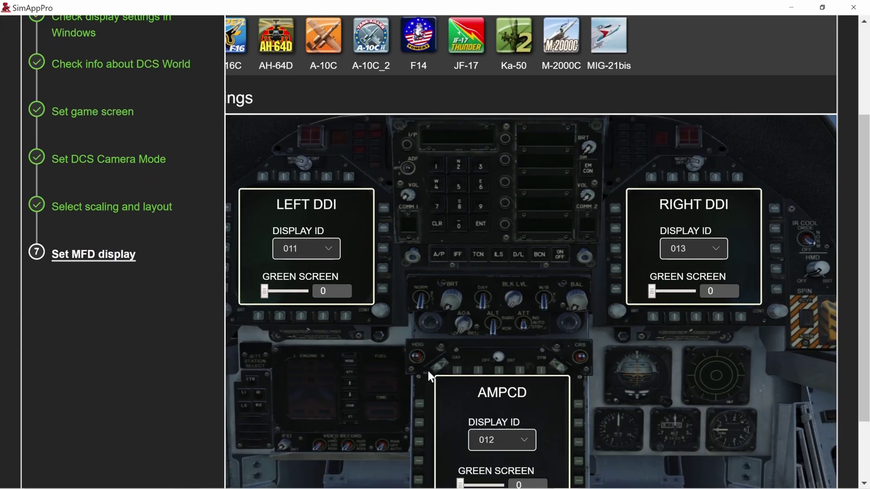
left_click(329, 257)
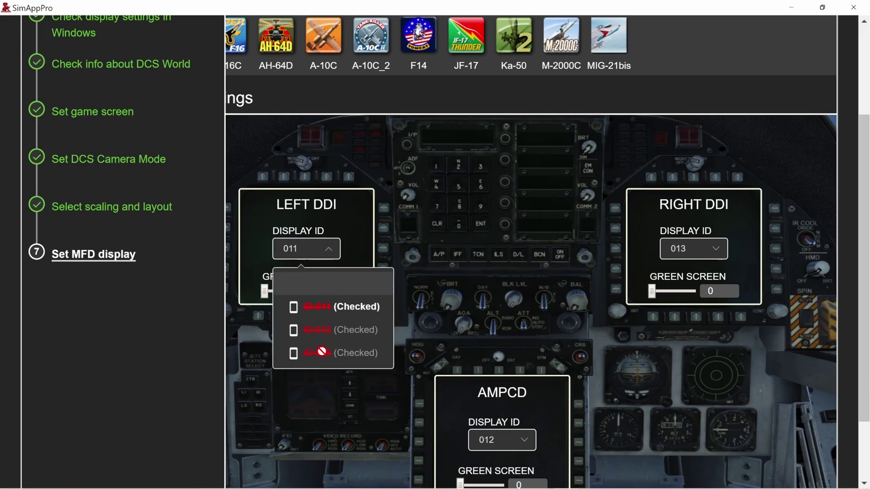
left_click(338, 289)
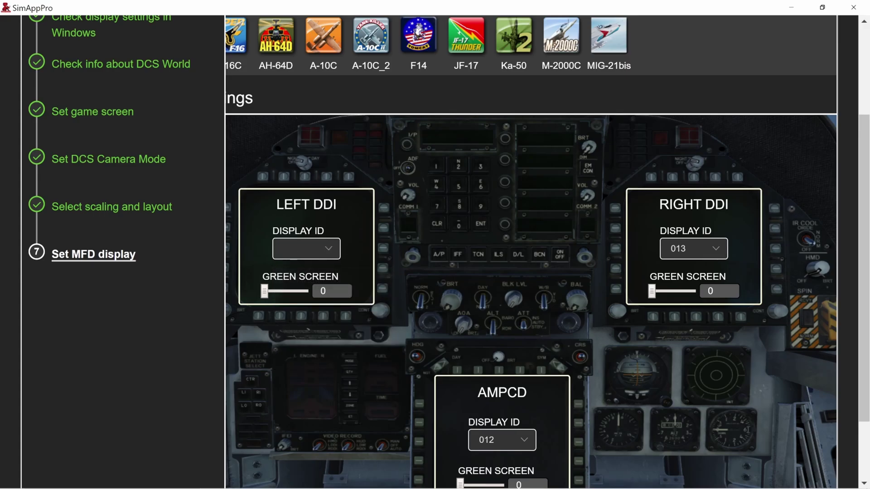
left_click(326, 253)
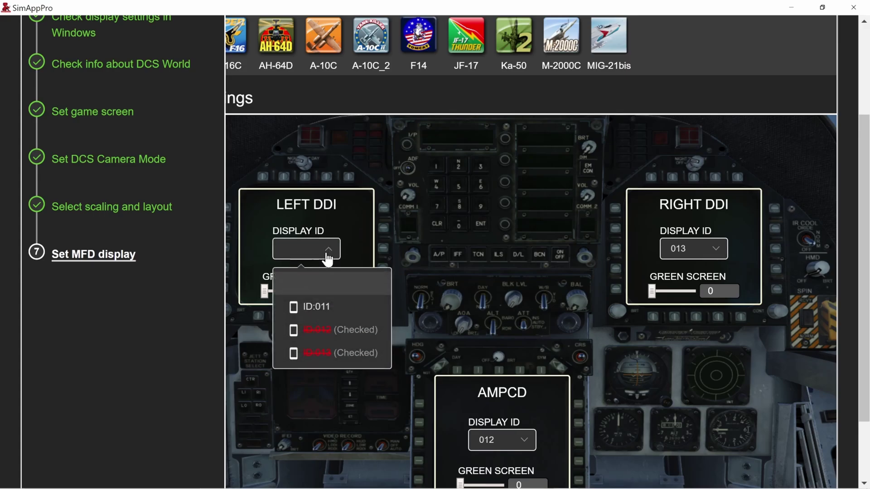
left_click(314, 308)
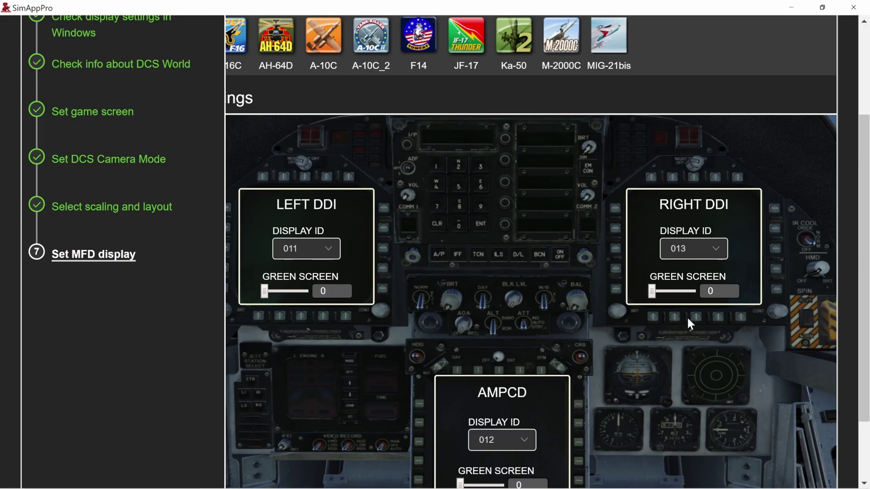
Step: Clear the display IDs of the AMPCD and the RIGHT DDI, and assign ID 012 to the RIGHT DDI
scroll(687, 316, "down", 1)
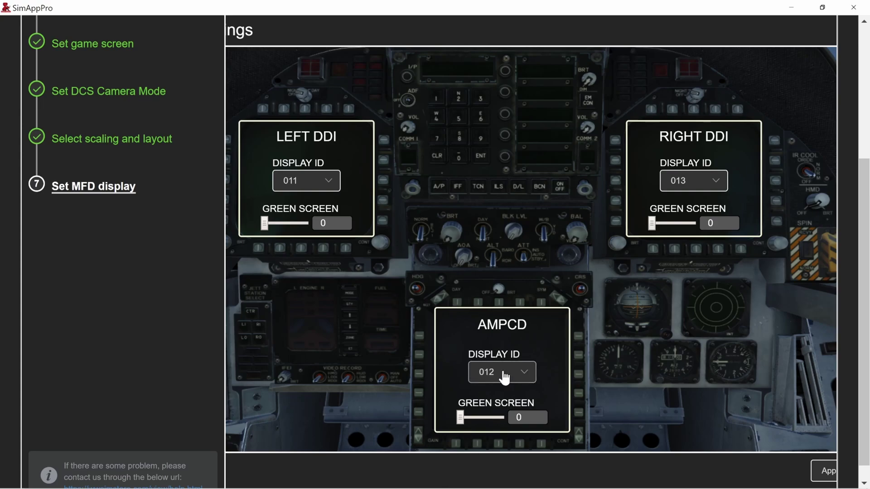
left_click(523, 372)
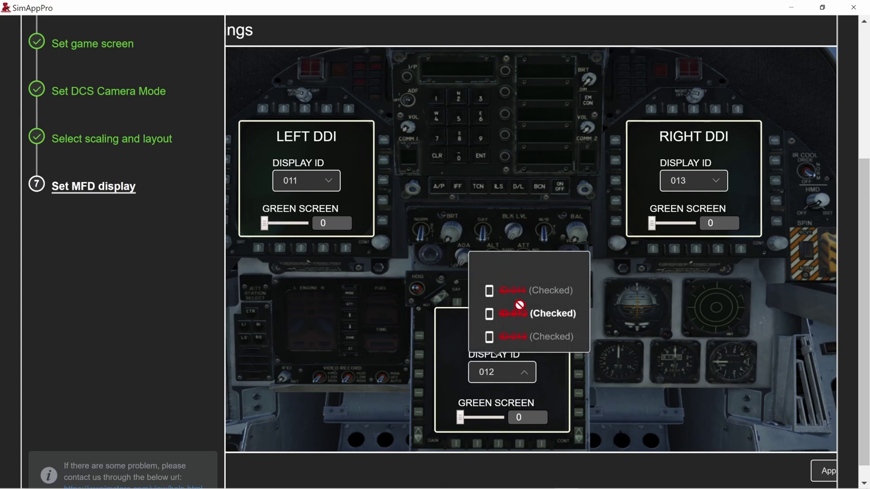
left_click(517, 276)
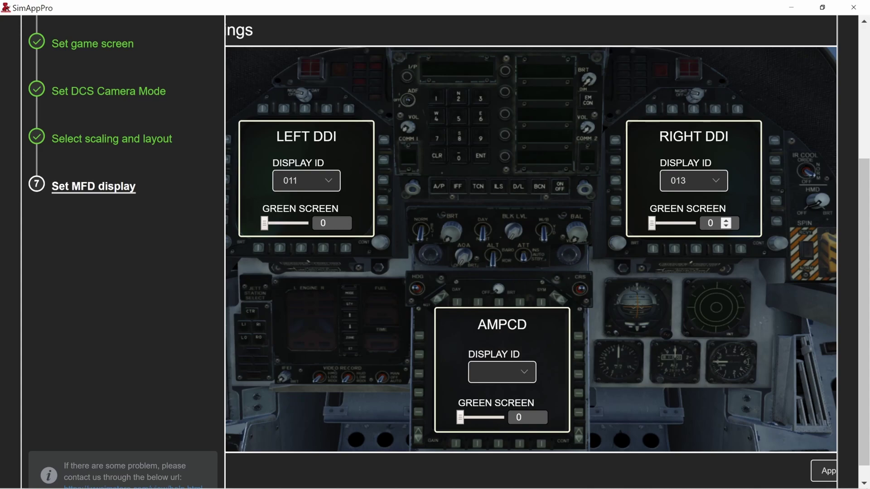
left_click(706, 188)
left_click(704, 217)
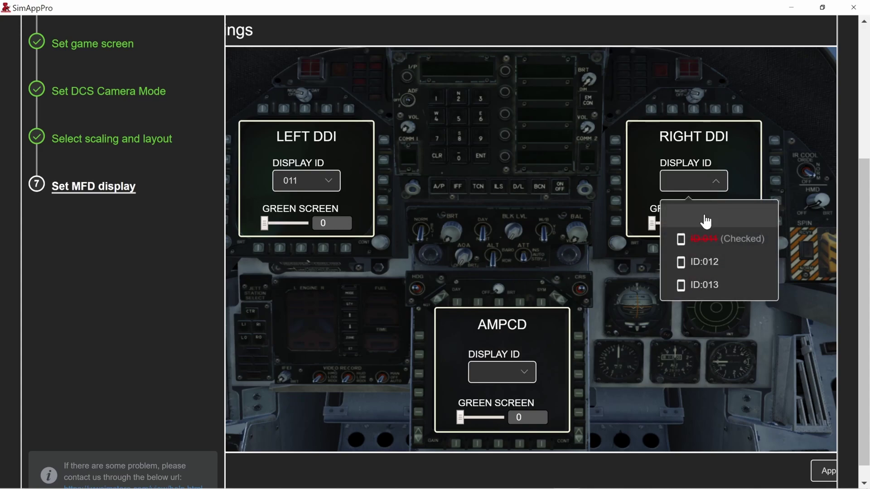
left_click(714, 185)
left_click(711, 262)
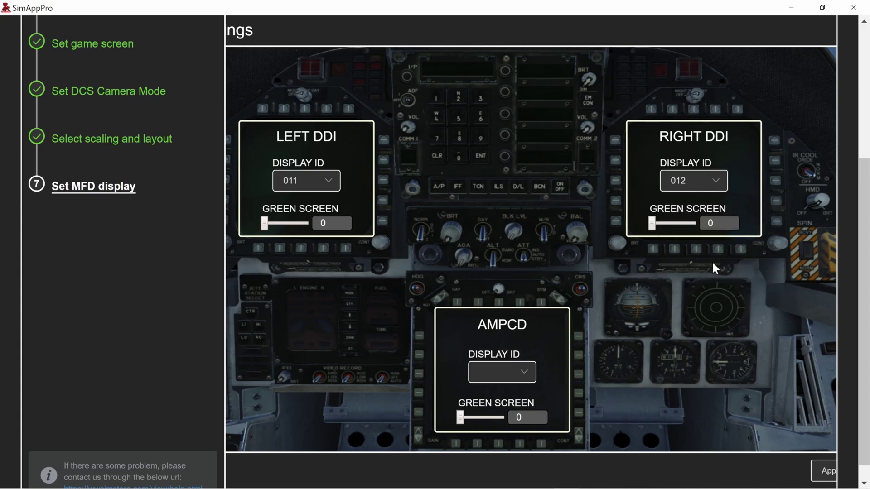
Step: Assign display ID 013 to the RIGHT DDI and 012 to the AMPCD, and apply the MFD display settings
left_click(715, 185)
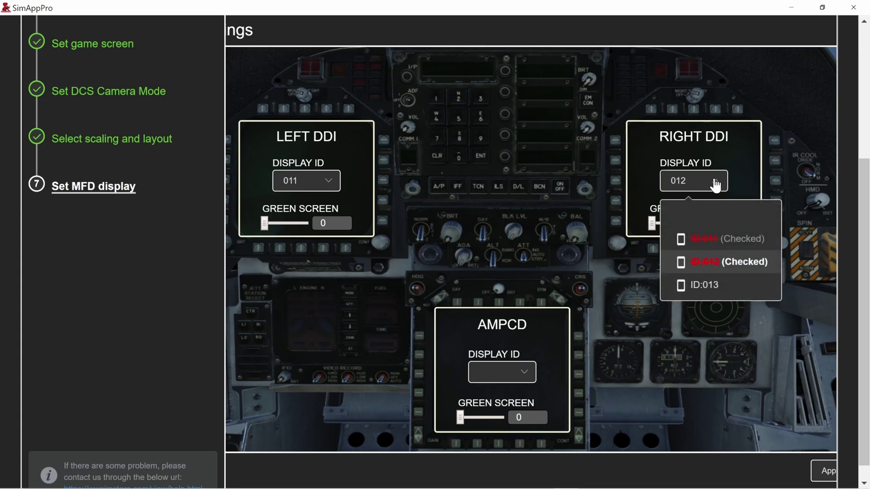
left_click(713, 282)
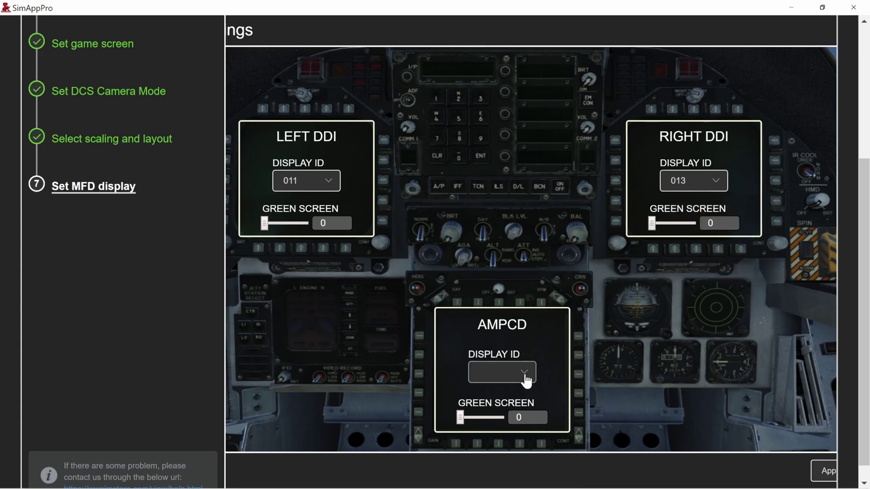
left_click(524, 373)
left_click(514, 314)
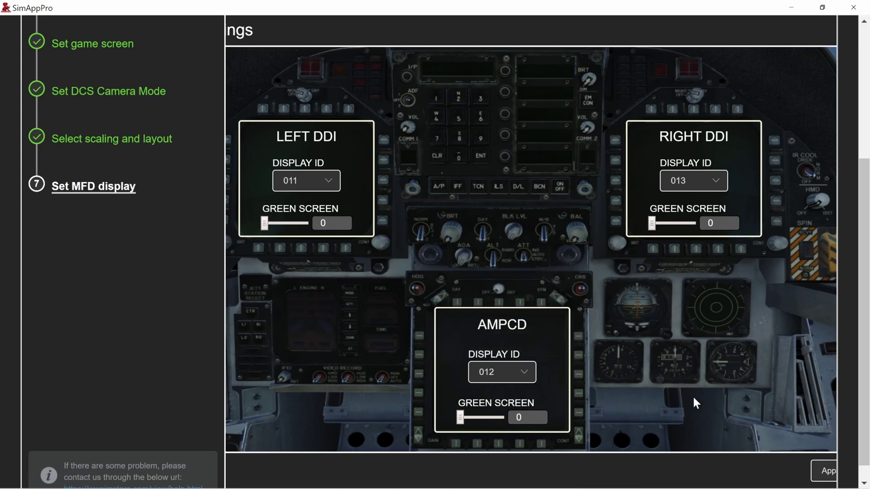
left_click(823, 471)
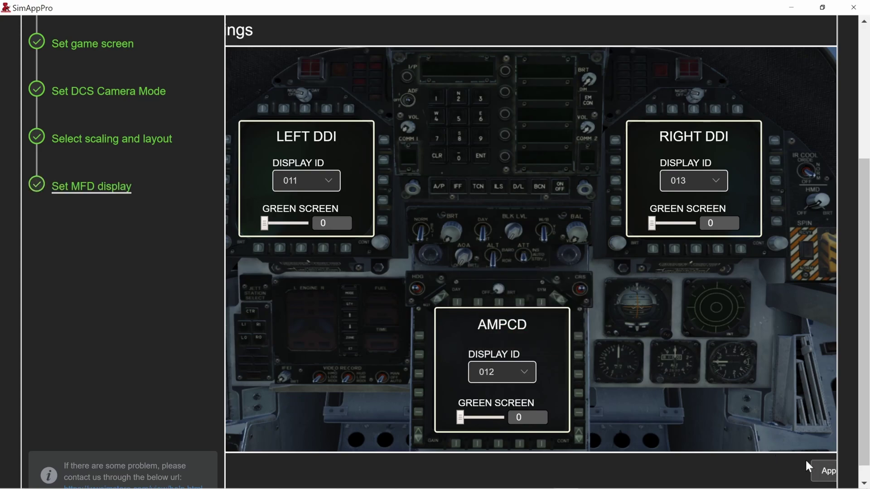
Step: Minimize SimAppPro and open the Screen_230221_121751 image from the ScreenShots folder
left_click(796, 7)
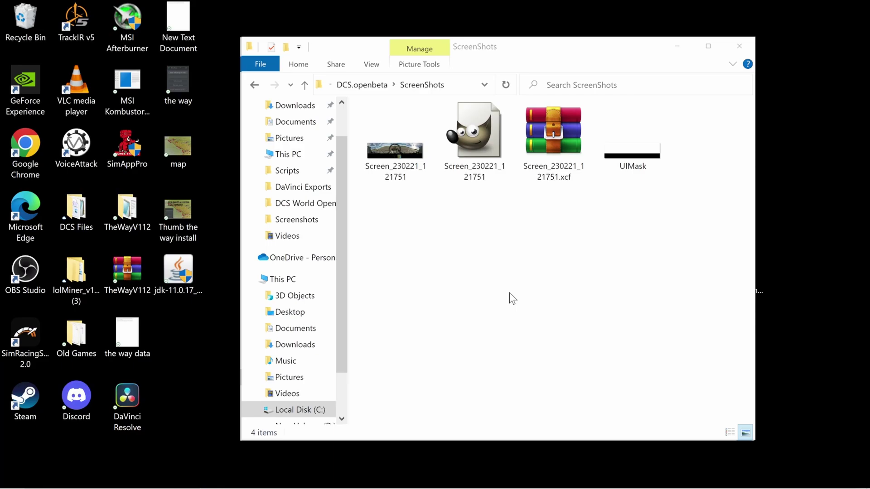
double_click(410, 159)
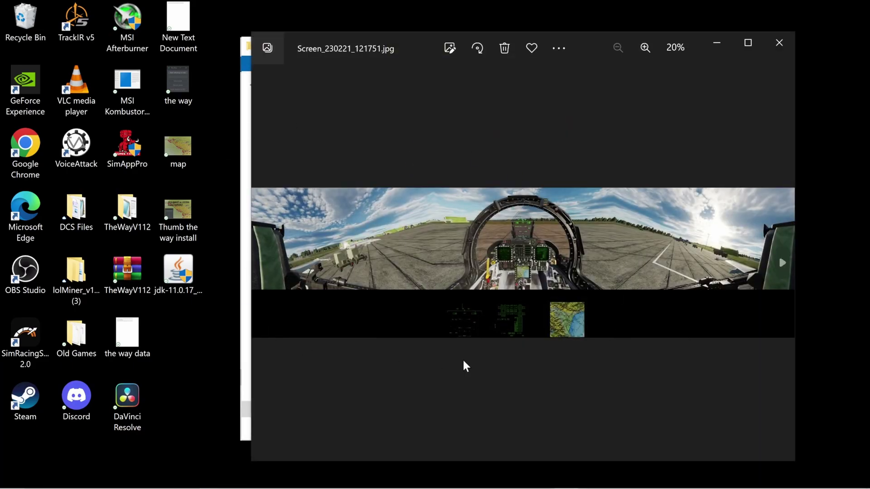
Step: Close the image viewer and add the Screen_230221_121751 screenshot as a layer to the blank 11520x3184 image in GIMP
left_click_drag(586, 43, 550, 44)
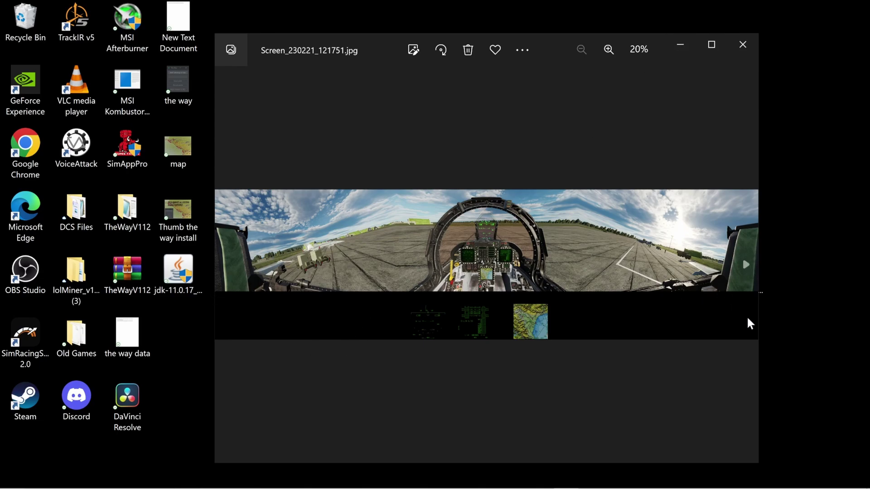
left_click(743, 47)
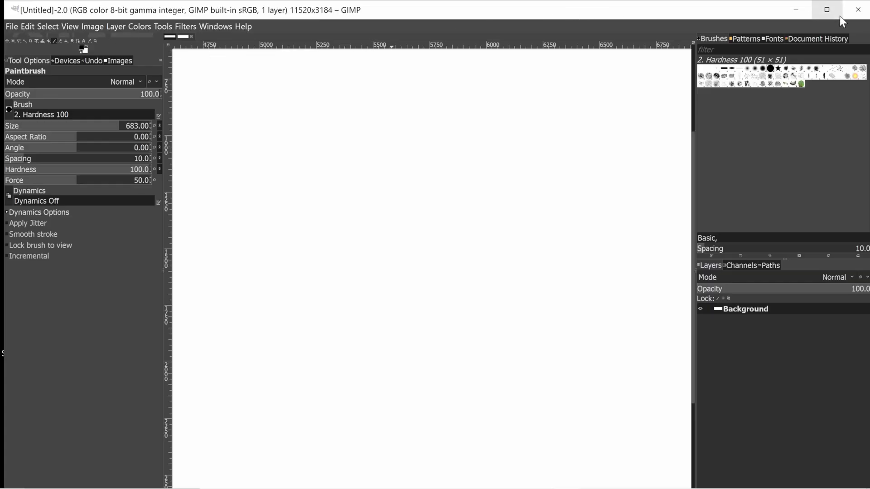
left_click(827, 11)
left_click(822, 7)
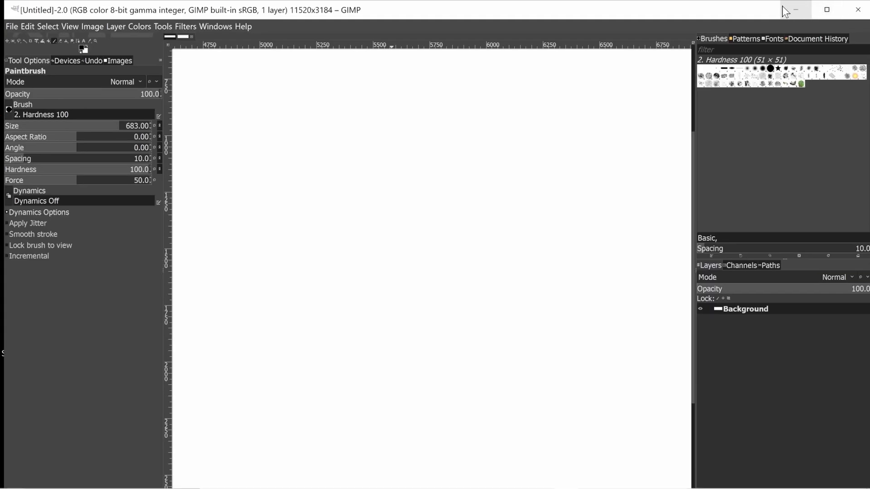
left_click_drag(782, 7, 814, 255)
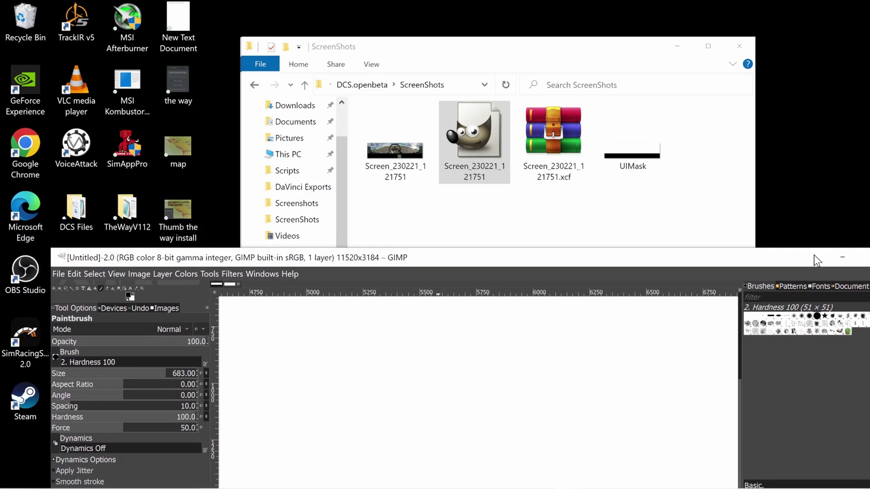
left_click(402, 149)
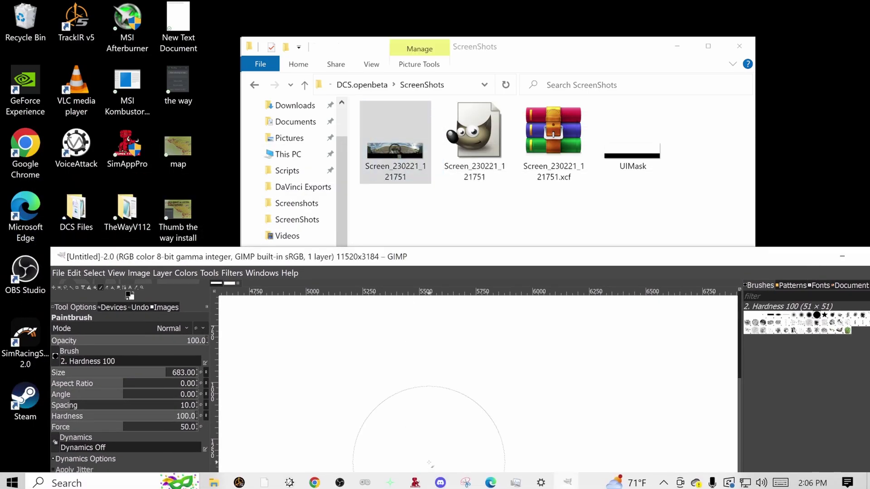
left_click_drag(498, 262, 437, 69)
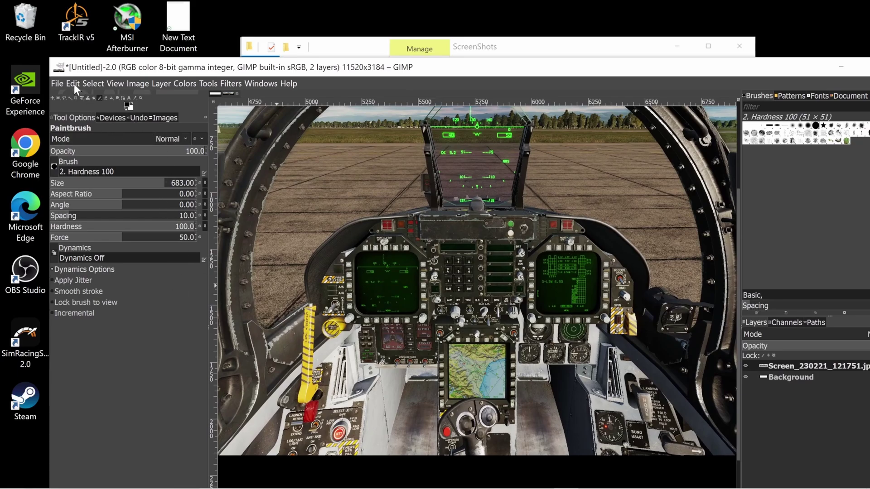
Step: Paint black over the three exported display images below the cockpit view and undo the extra brush stroke
left_click(113, 84)
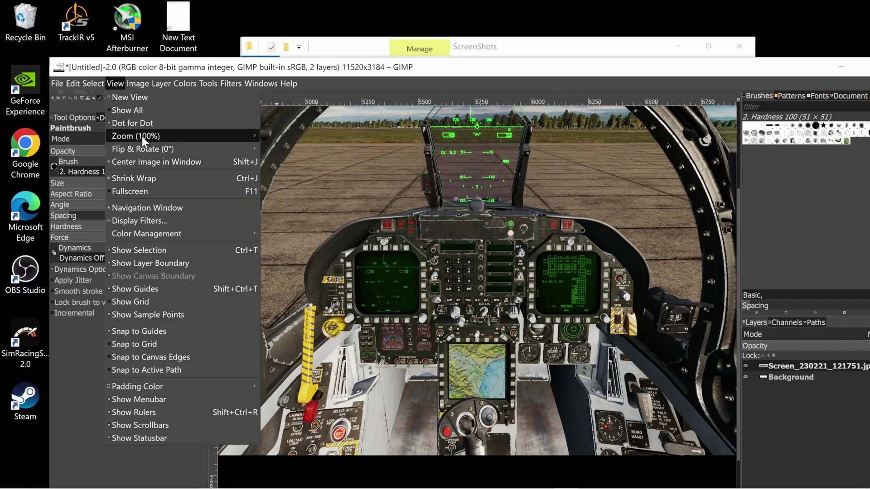
mouse_move(141, 136)
left_click(292, 320)
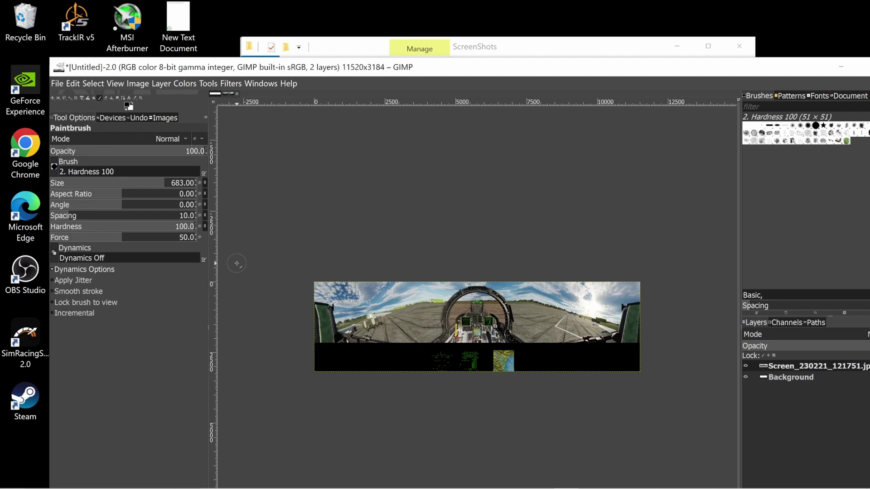
mouse_move(462, 360)
left_mouse_down()
mouse_move(493, 360)
mouse_move(485, 360)
left_mouse_up()
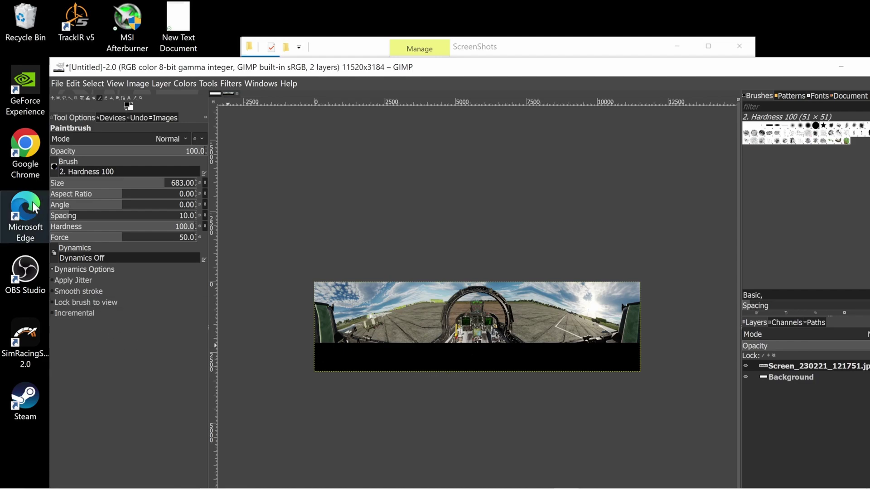
left_click(132, 116)
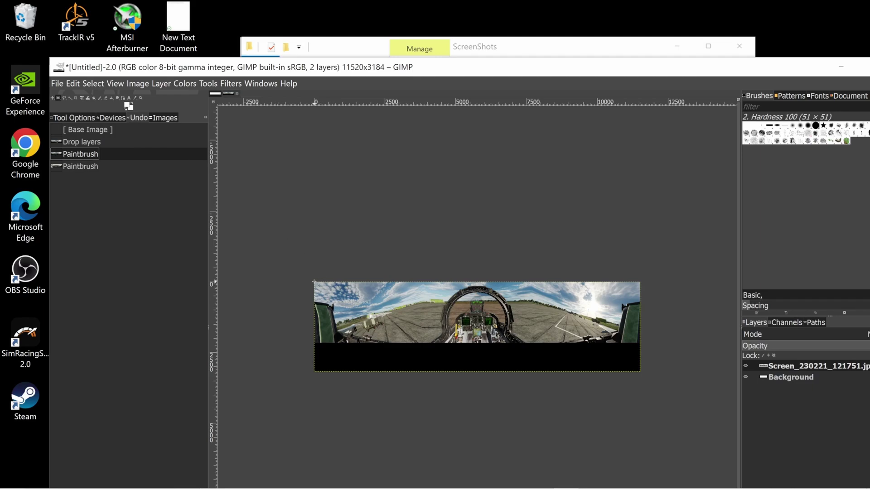
Step: Select the rectangle covering the whole cockpit view above the black strip and fill the entire selection with white
mouse_move(314, 282)
left_mouse_down()
mouse_move(505, 329)
mouse_move(641, 335)
mouse_move(652, 345)
mouse_move(640, 343)
left_mouse_up()
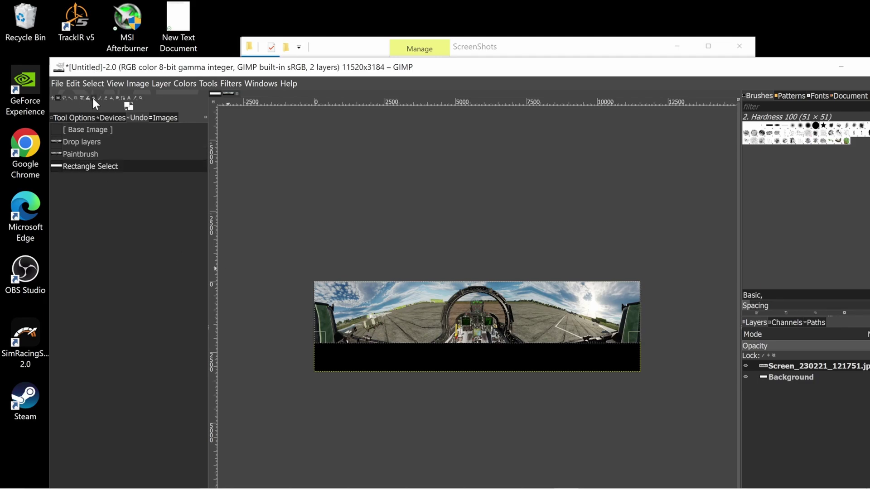
key("Return")
key("shift+b")
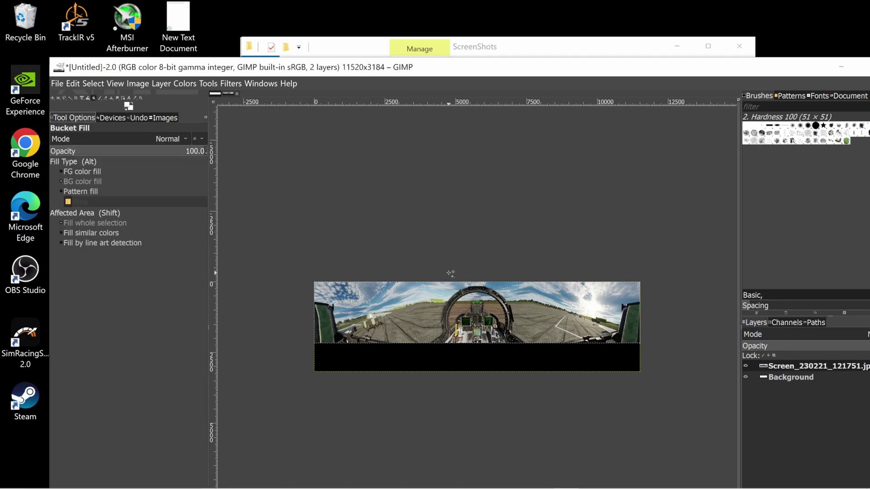
left_click(455, 313)
left_click(454, 313, "shift")
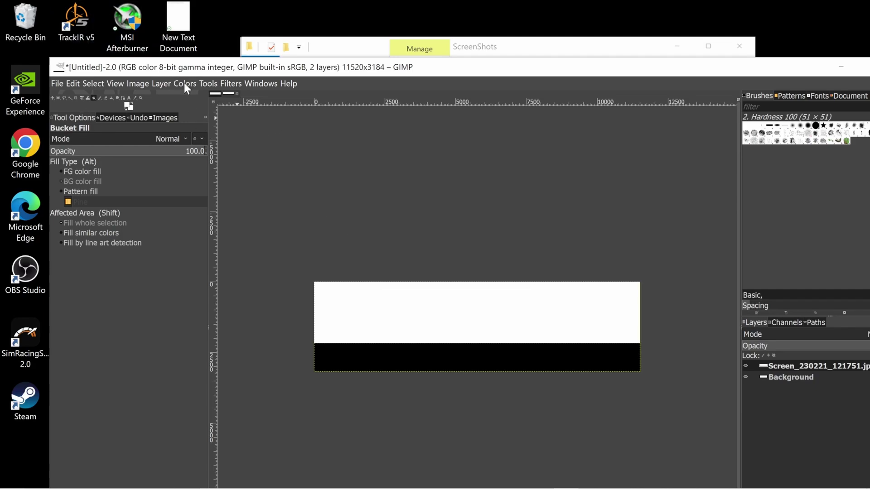
Step: Start exporting the black-and-white mask and choose PNG image as the file type
left_click(58, 84)
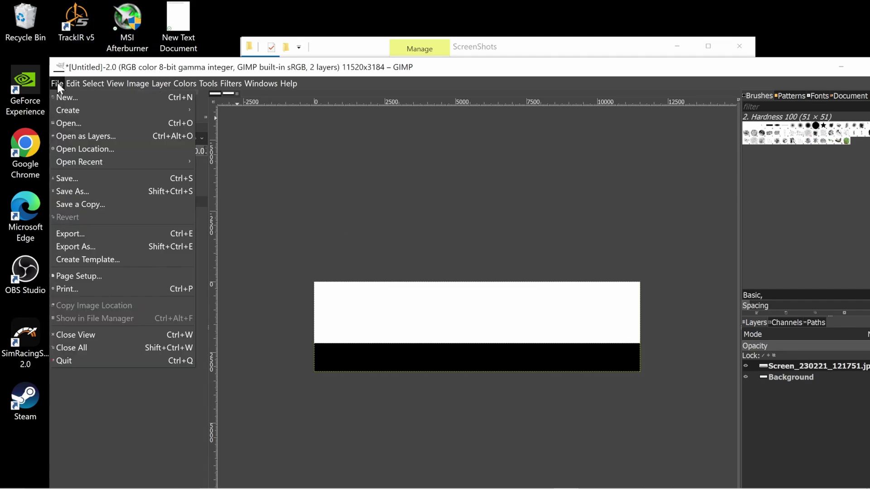
left_click(78, 245)
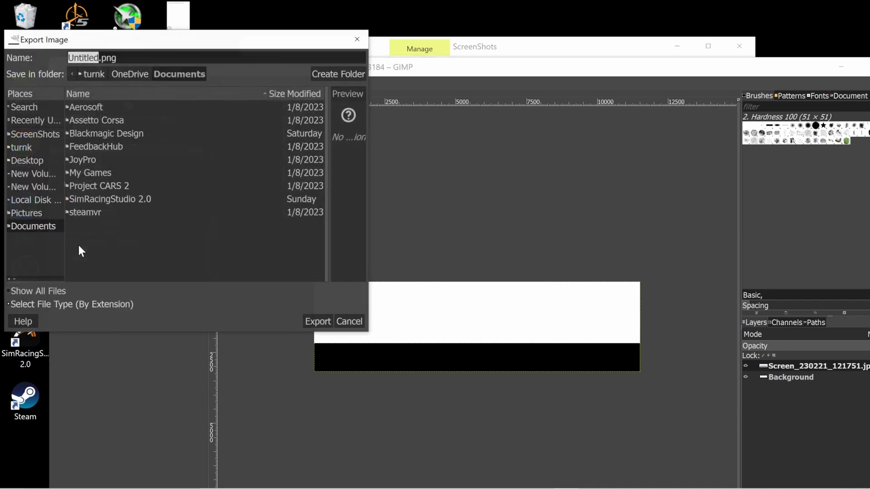
left_click_drag(177, 40, 457, 105)
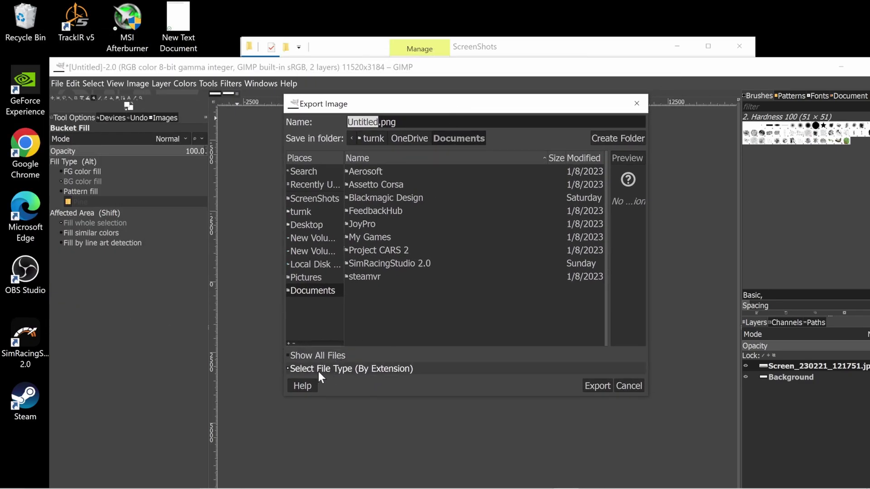
left_click(355, 371)
scroll(390, 354, "down", 6)
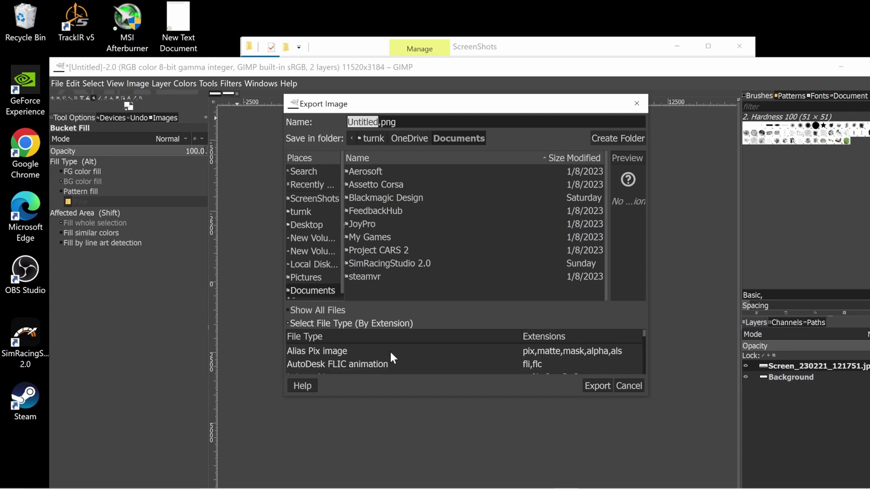
scroll(391, 353, "down", 4)
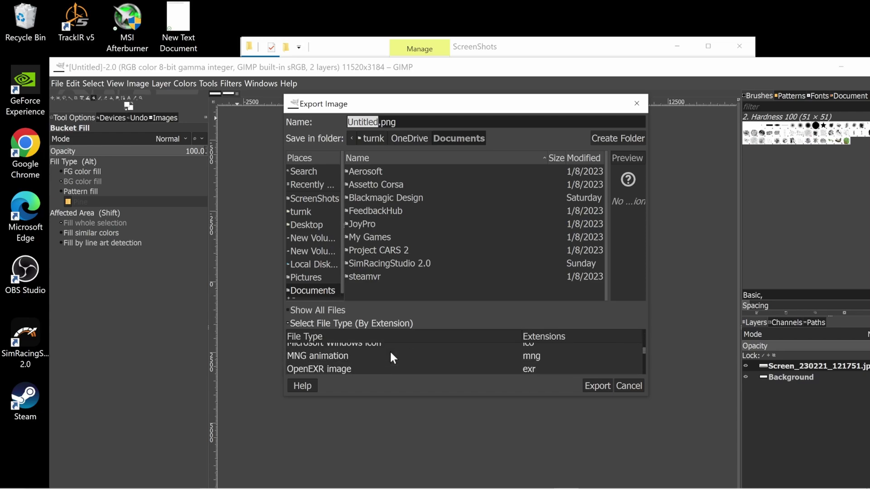
scroll(390, 353, "down", 3)
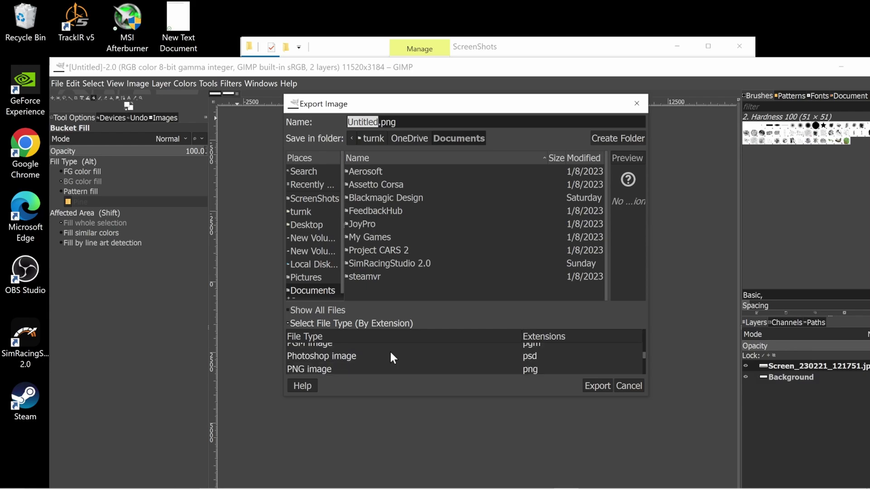
left_click(370, 357)
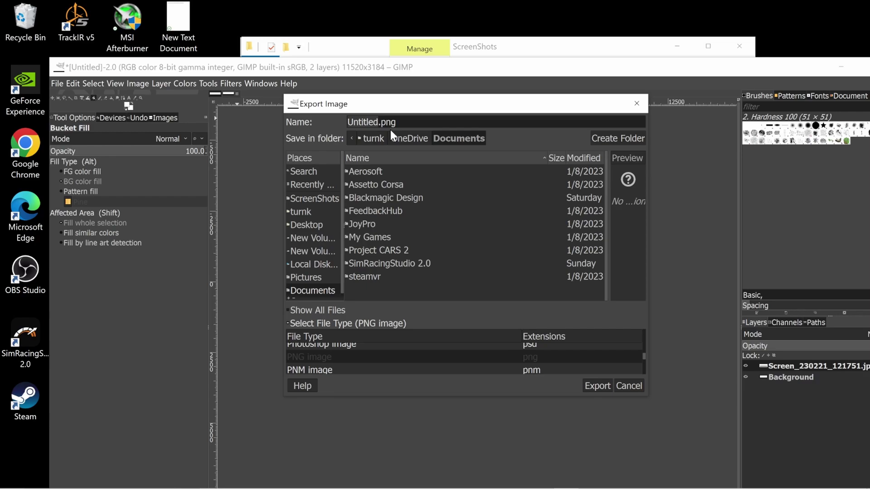
Step: Name the export file UIMask.png
type("U")
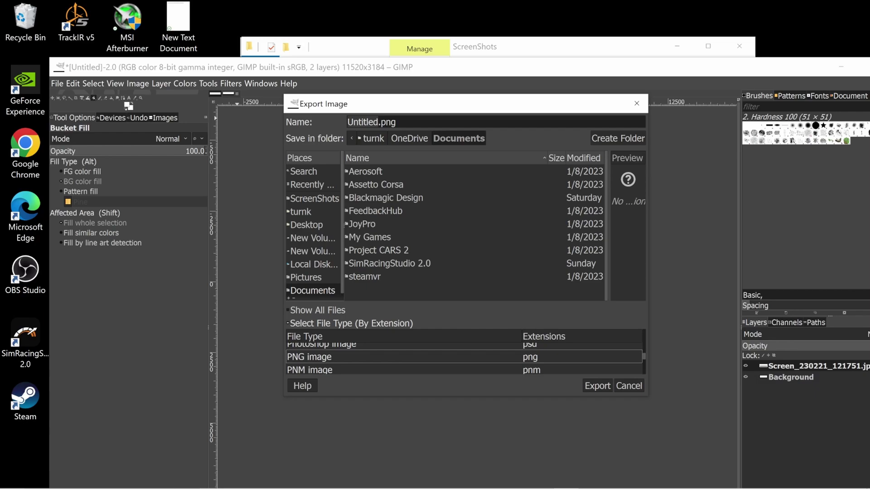
left_click(379, 122)
left_click_drag(379, 122, 331, 121)
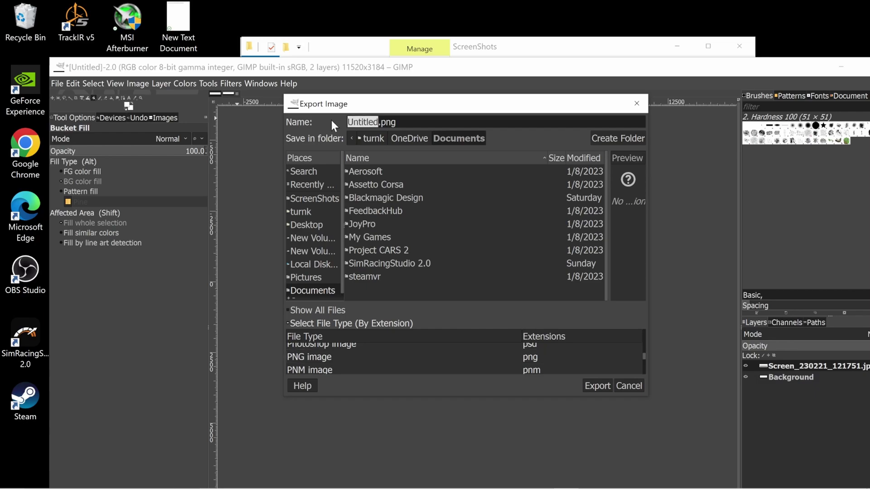
type("UI")
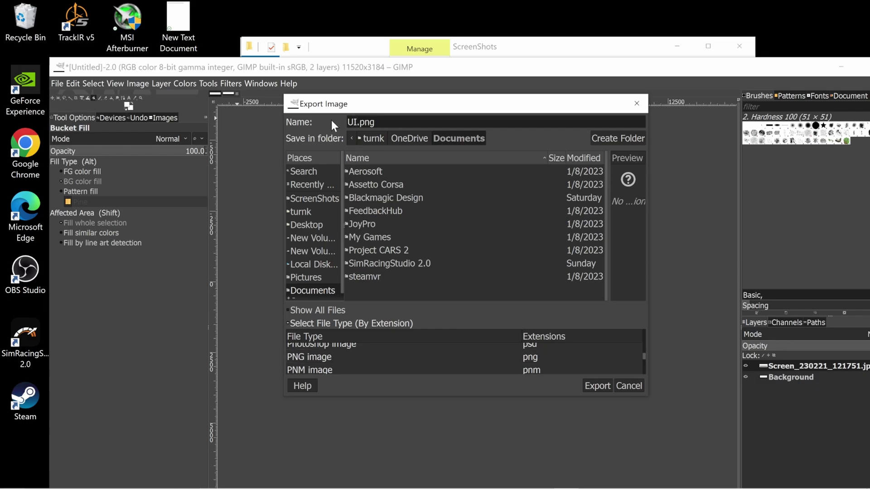
type("Mask")
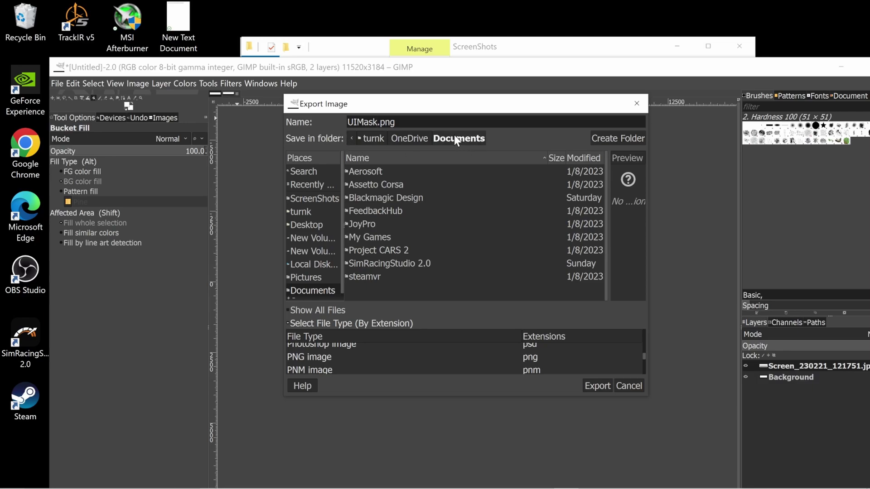
Step: Choose the Desktop as the destination folder and export the PNG with the compression level lowered to its minimum
left_click(371, 137)
scroll(387, 238, "down", 3)
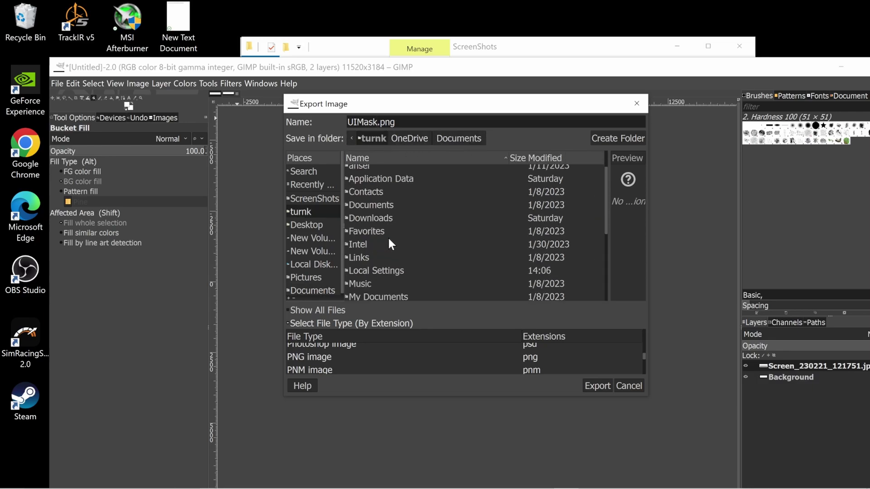
left_click(316, 225)
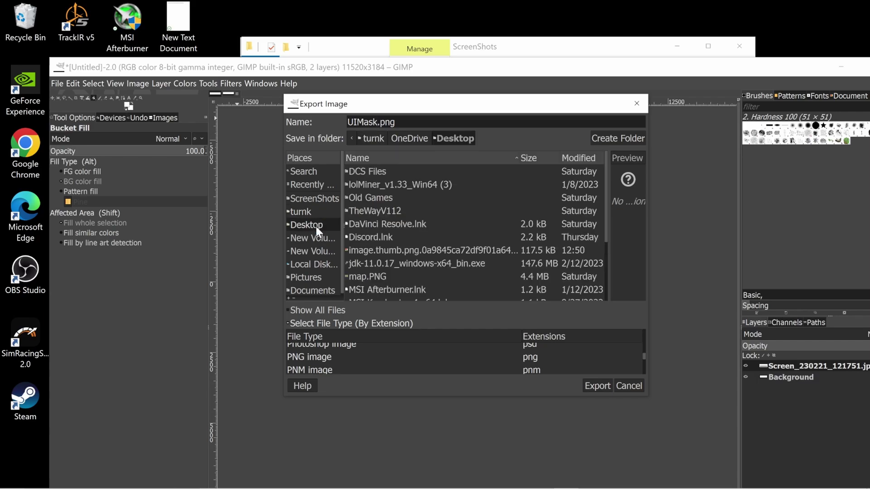
left_click(597, 386)
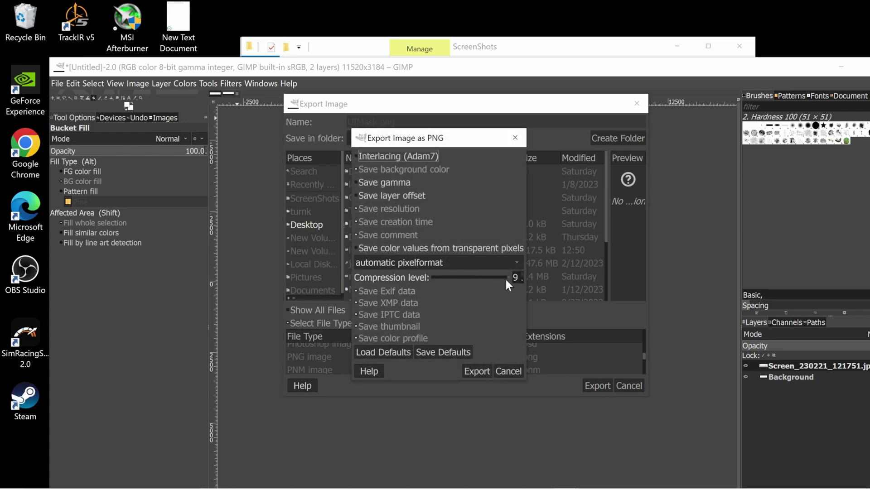
left_click_drag(507, 276, 391, 275)
left_click(476, 371)
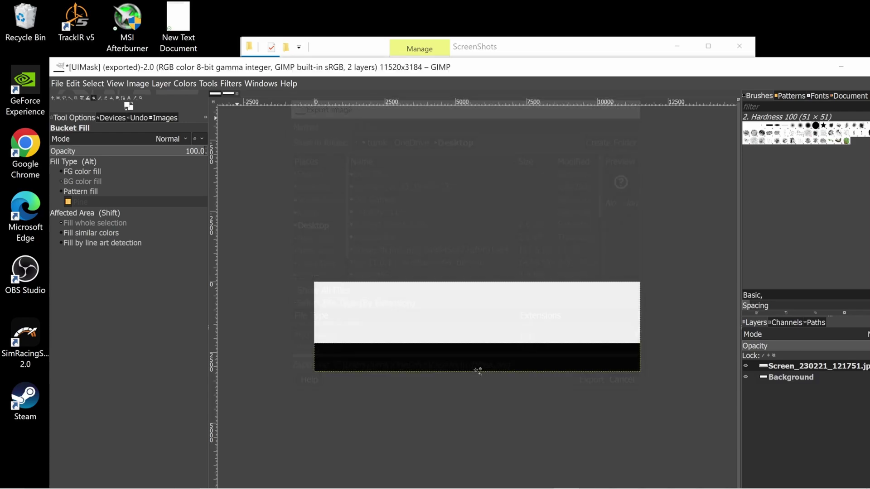
Step: Minimize GIMP and the ScreenShots folder, view the exported UIMask image from the desktop, and close it
left_click(838, 65)
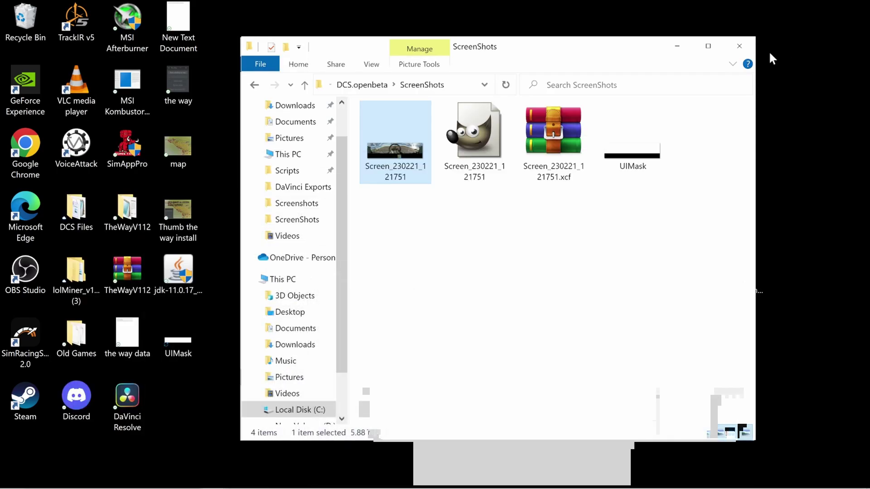
left_click(683, 50)
left_click(673, 46)
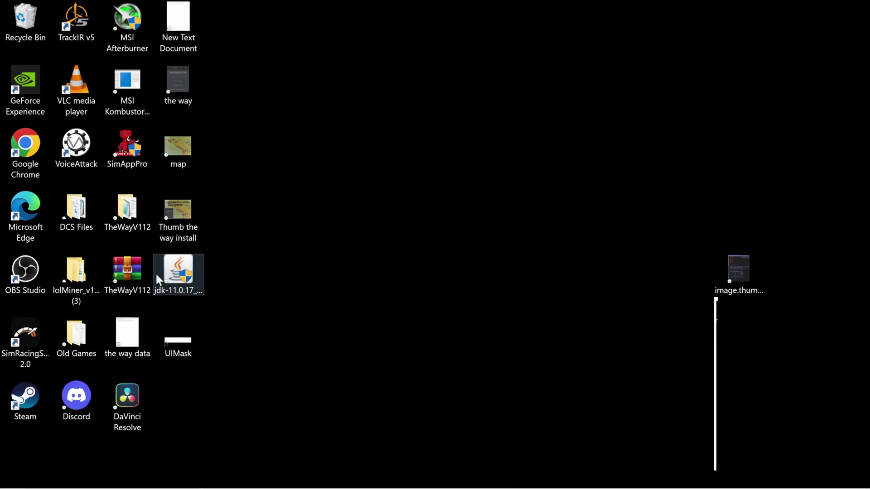
double_click(187, 343)
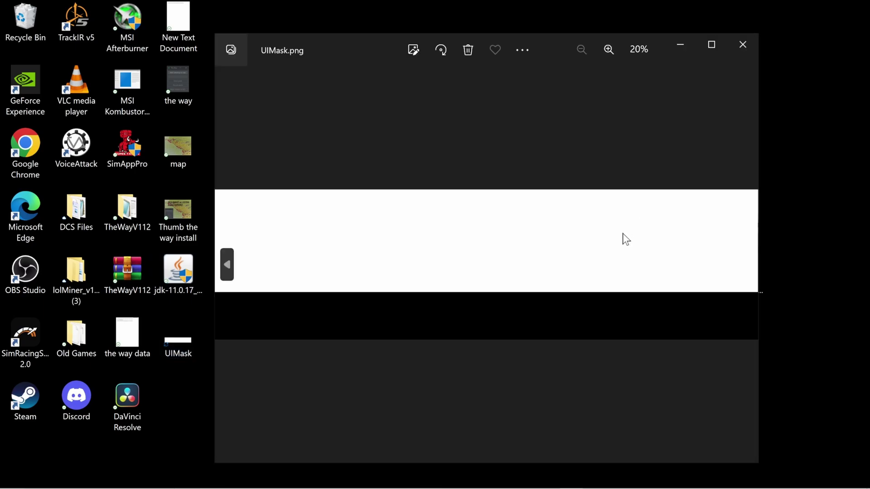
left_click(745, 42)
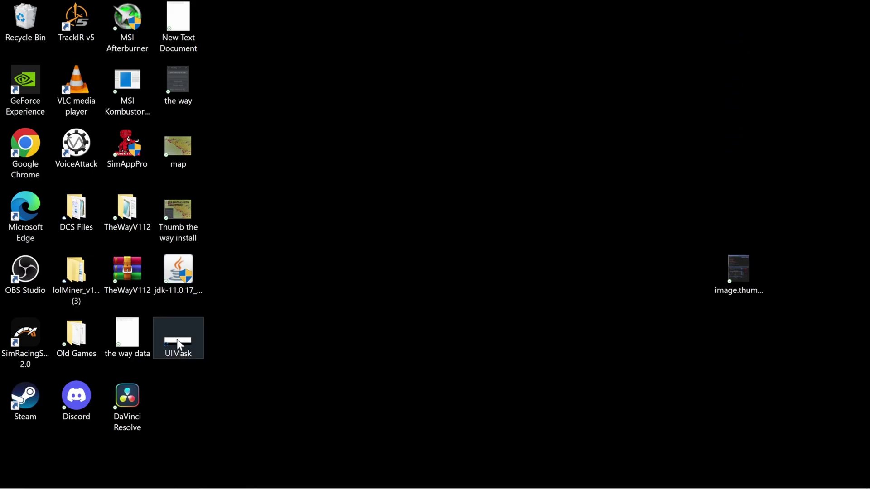
Step: Show the full path of the ScreenShots folder and select its UIMask file
mouse_move(184, 333)
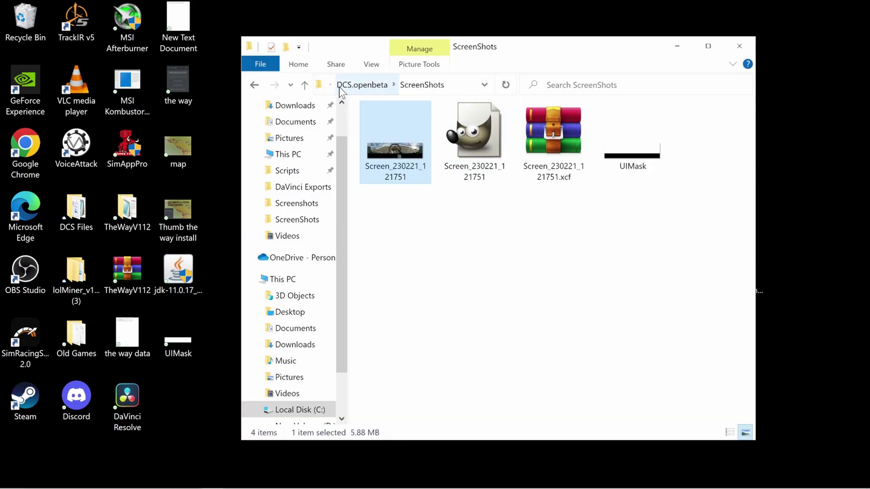
left_click(316, 86)
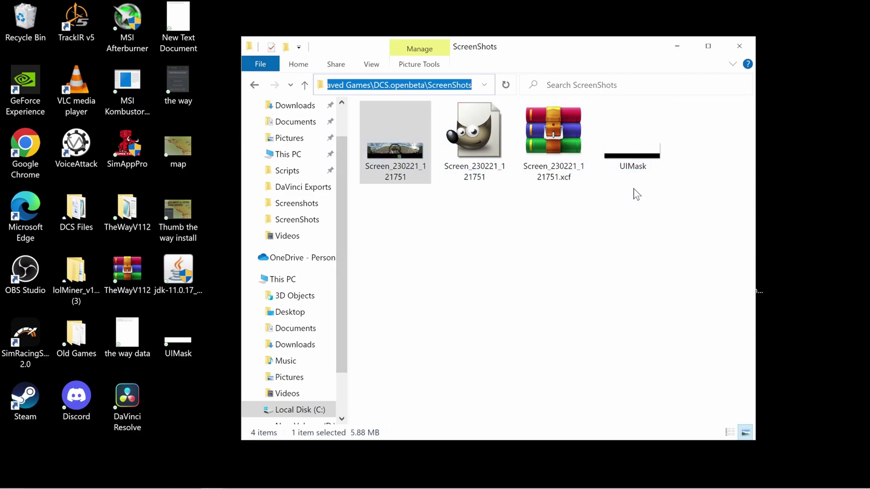
left_click(629, 148)
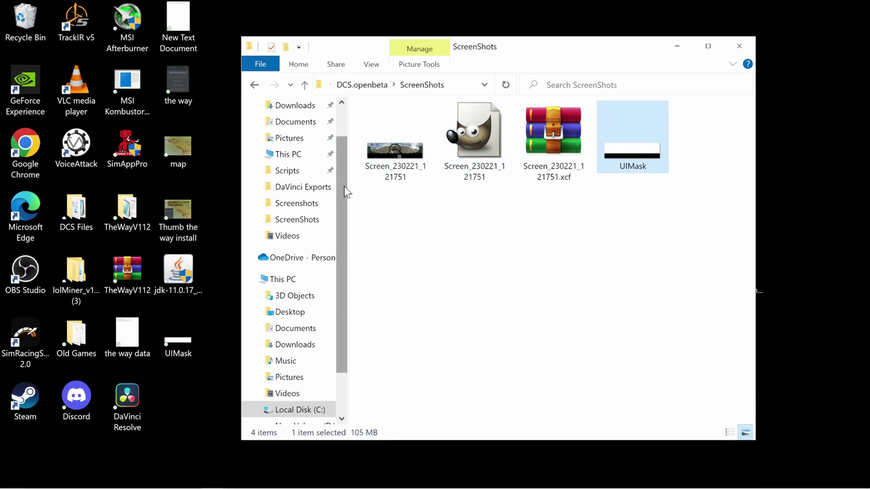
Step: Open the folder E:\Eagle Dynamics\DCS World OpenBeta\bin\reshade-shaders\Textures
left_click_drag(343, 186, 351, 229)
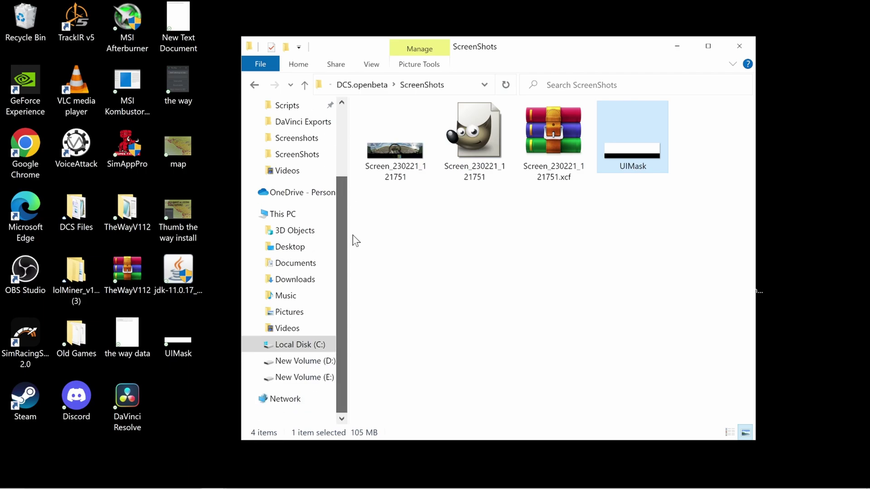
left_click(301, 378)
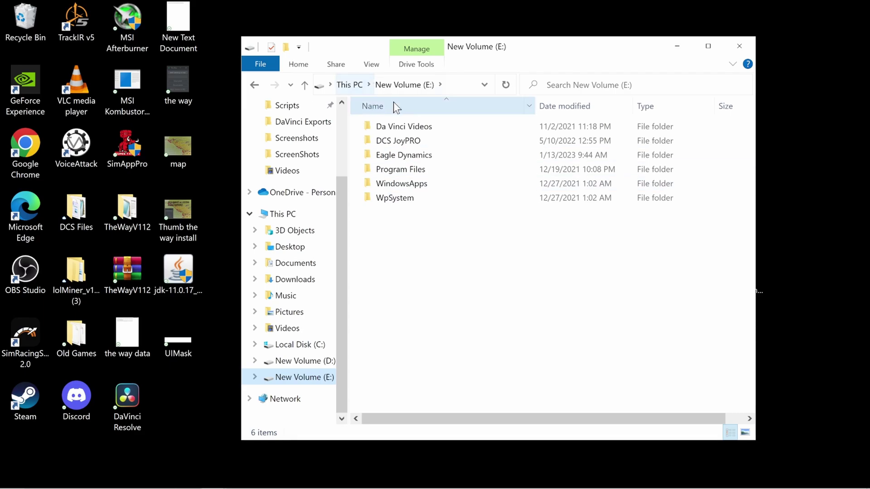
double_click(409, 157)
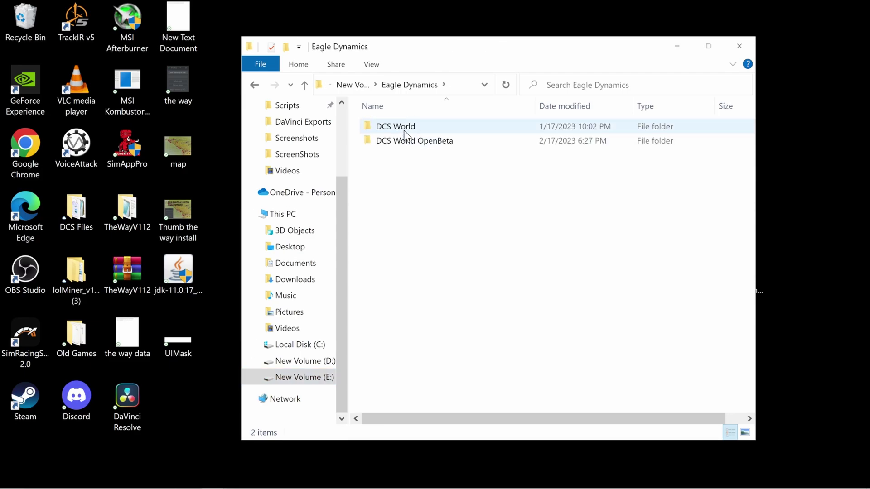
double_click(405, 143)
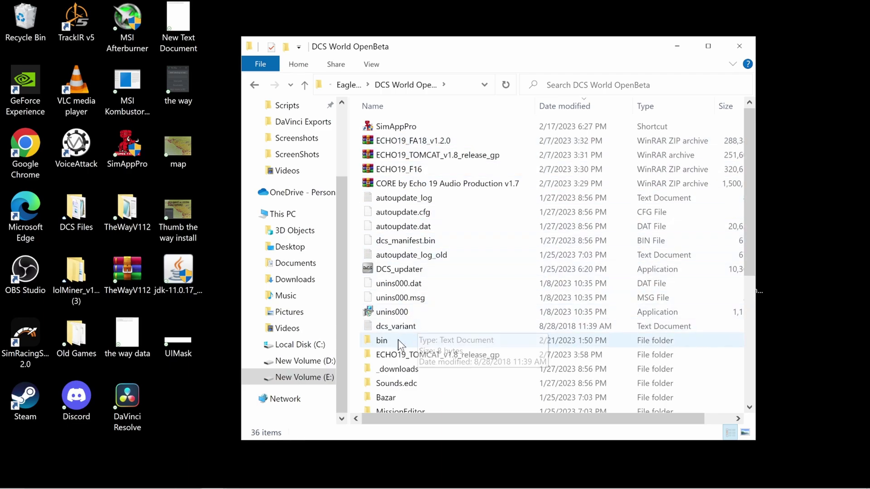
double_click(382, 341)
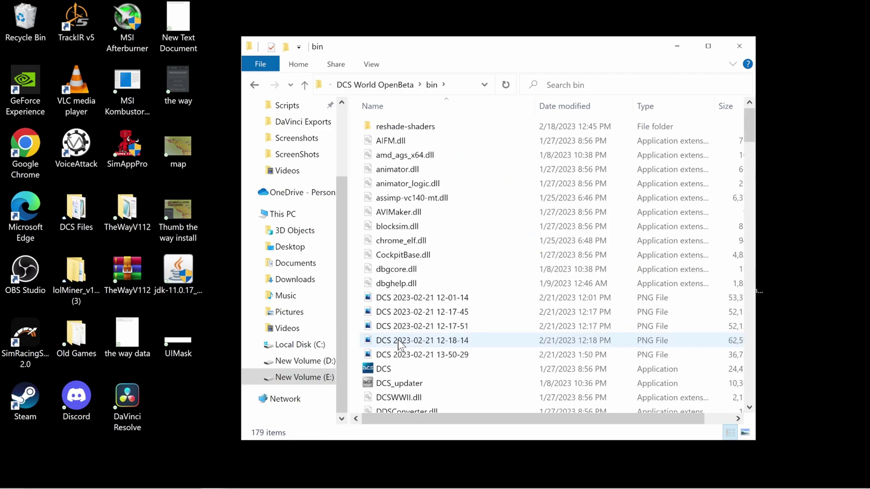
double_click(395, 127)
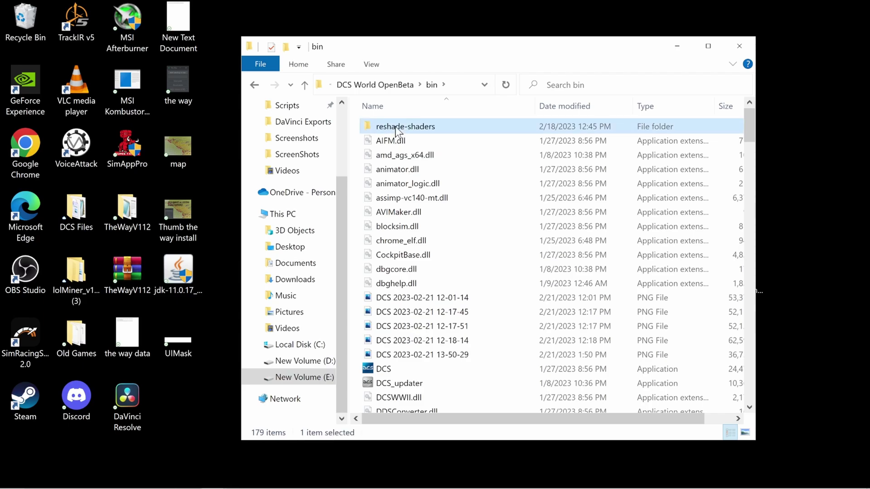
double_click(398, 143)
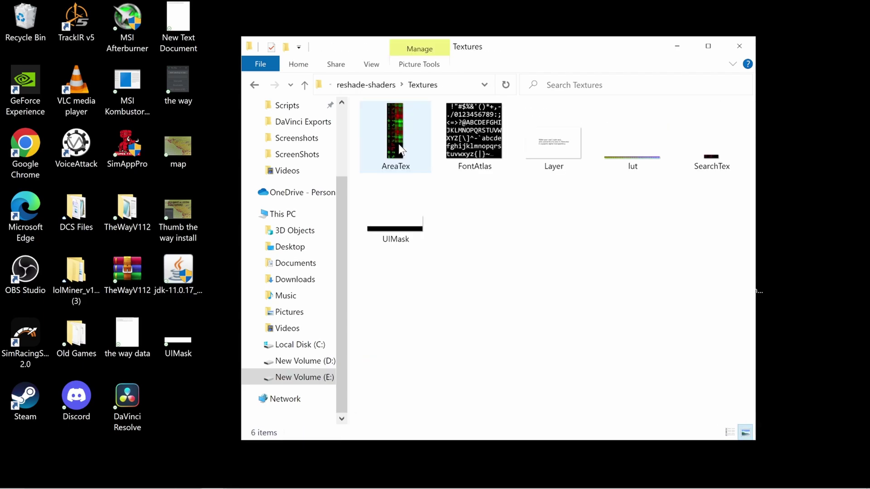
Step: Show the full path of the Textures folder and highlight it from the drive letter through to Textures
left_click(322, 83)
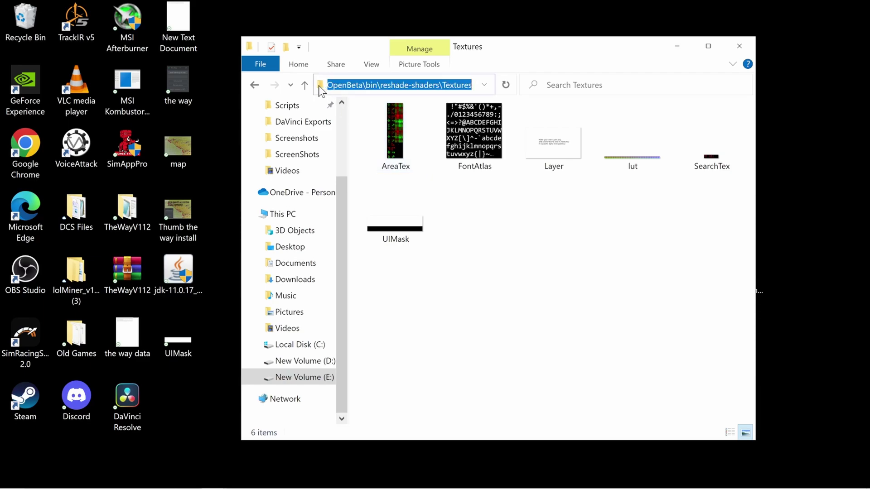
left_click_drag(348, 85, 327, 85)
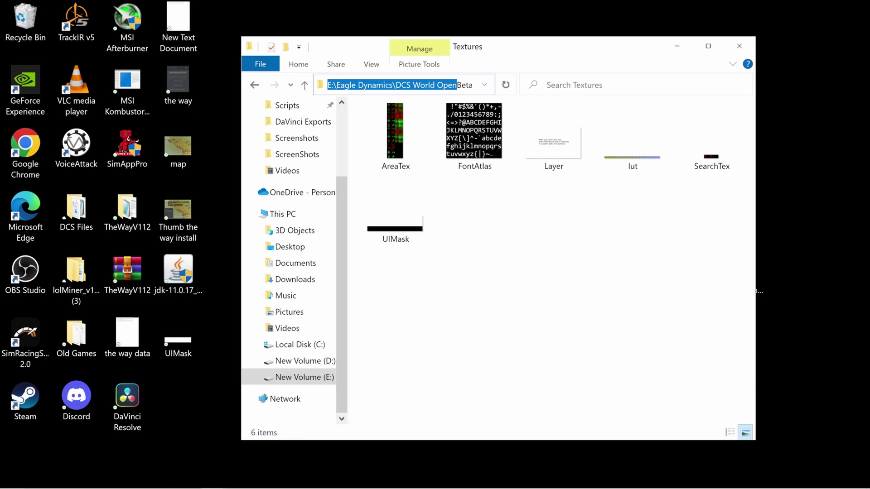
left_click_drag(411, 85, 471, 84)
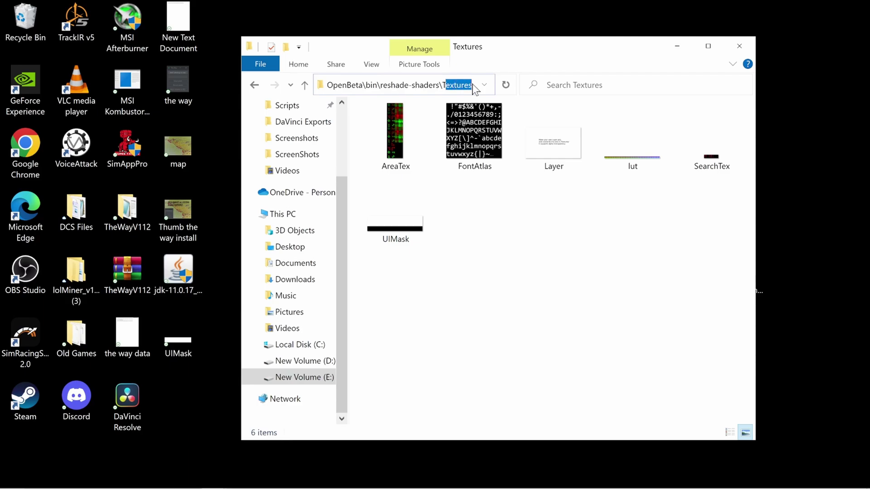
left_click(447, 232)
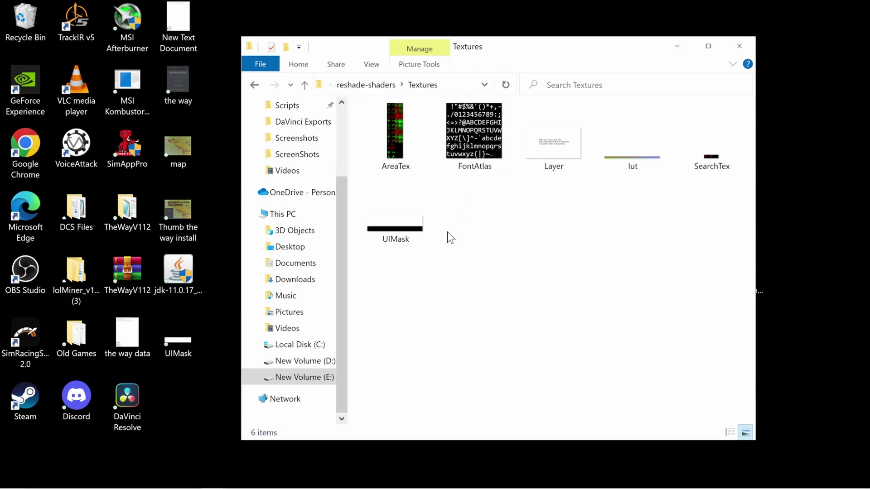
Step: Select the UIMask image in the Textures folder, check its file details, and minimize the folder window
left_click(411, 228)
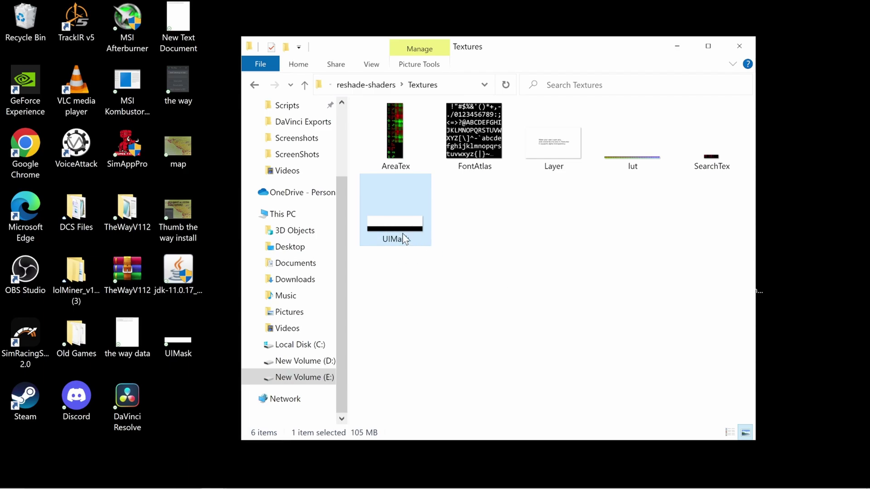
mouse_move(407, 240)
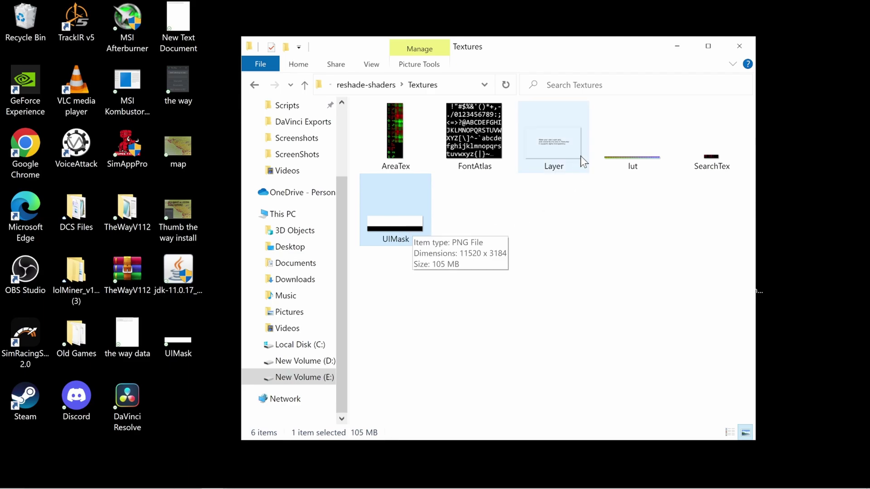
left_click(681, 50)
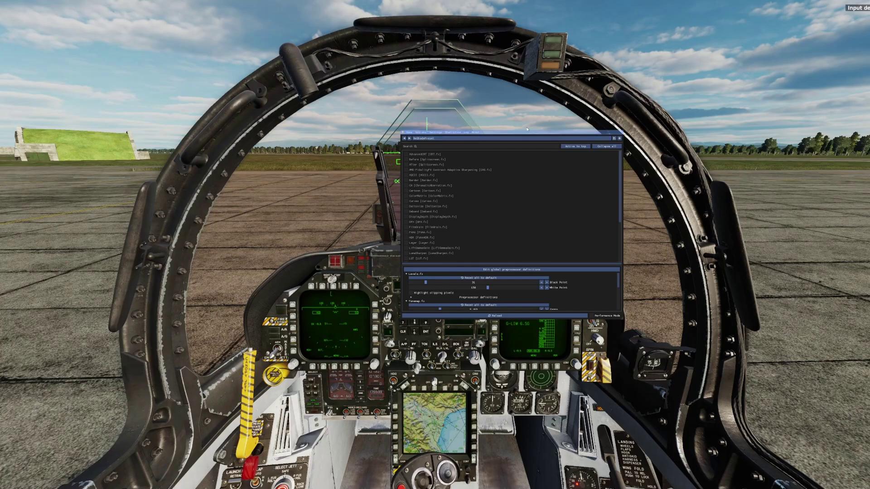
Step: Reposition the ReShade overlay in the DCS cockpit and move the Tonemap effect up the effect list to just above Layer
left_click_drag(524, 134, 494, 167)
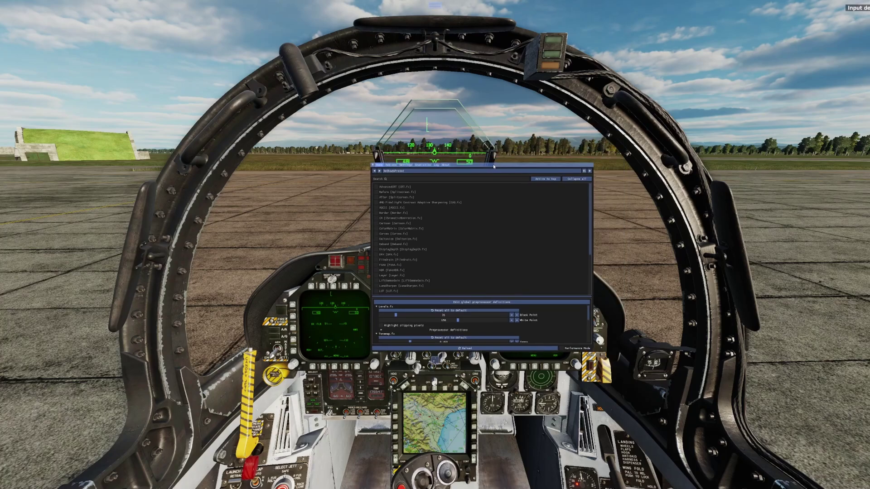
scroll(450, 259, "down", 4)
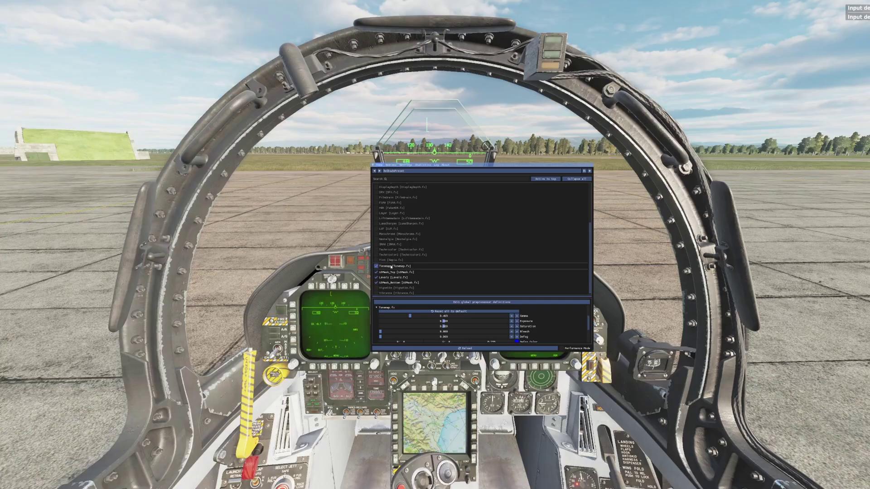
left_click_drag(395, 268, 396, 212)
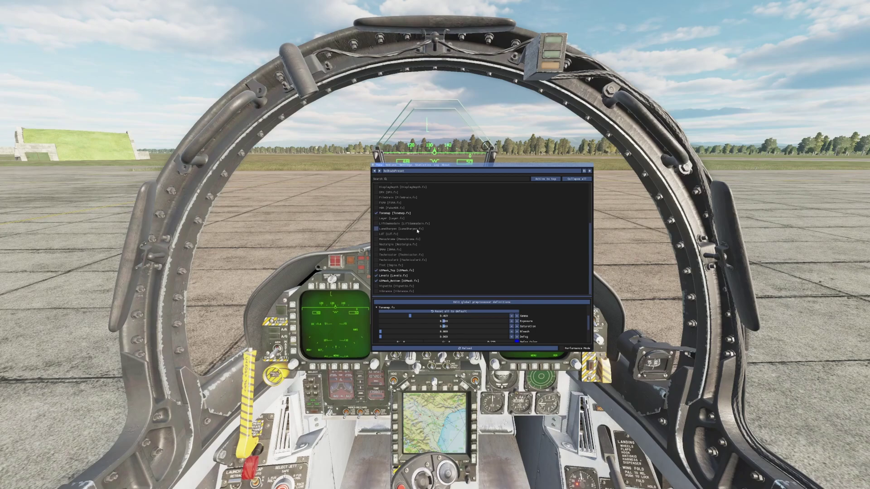